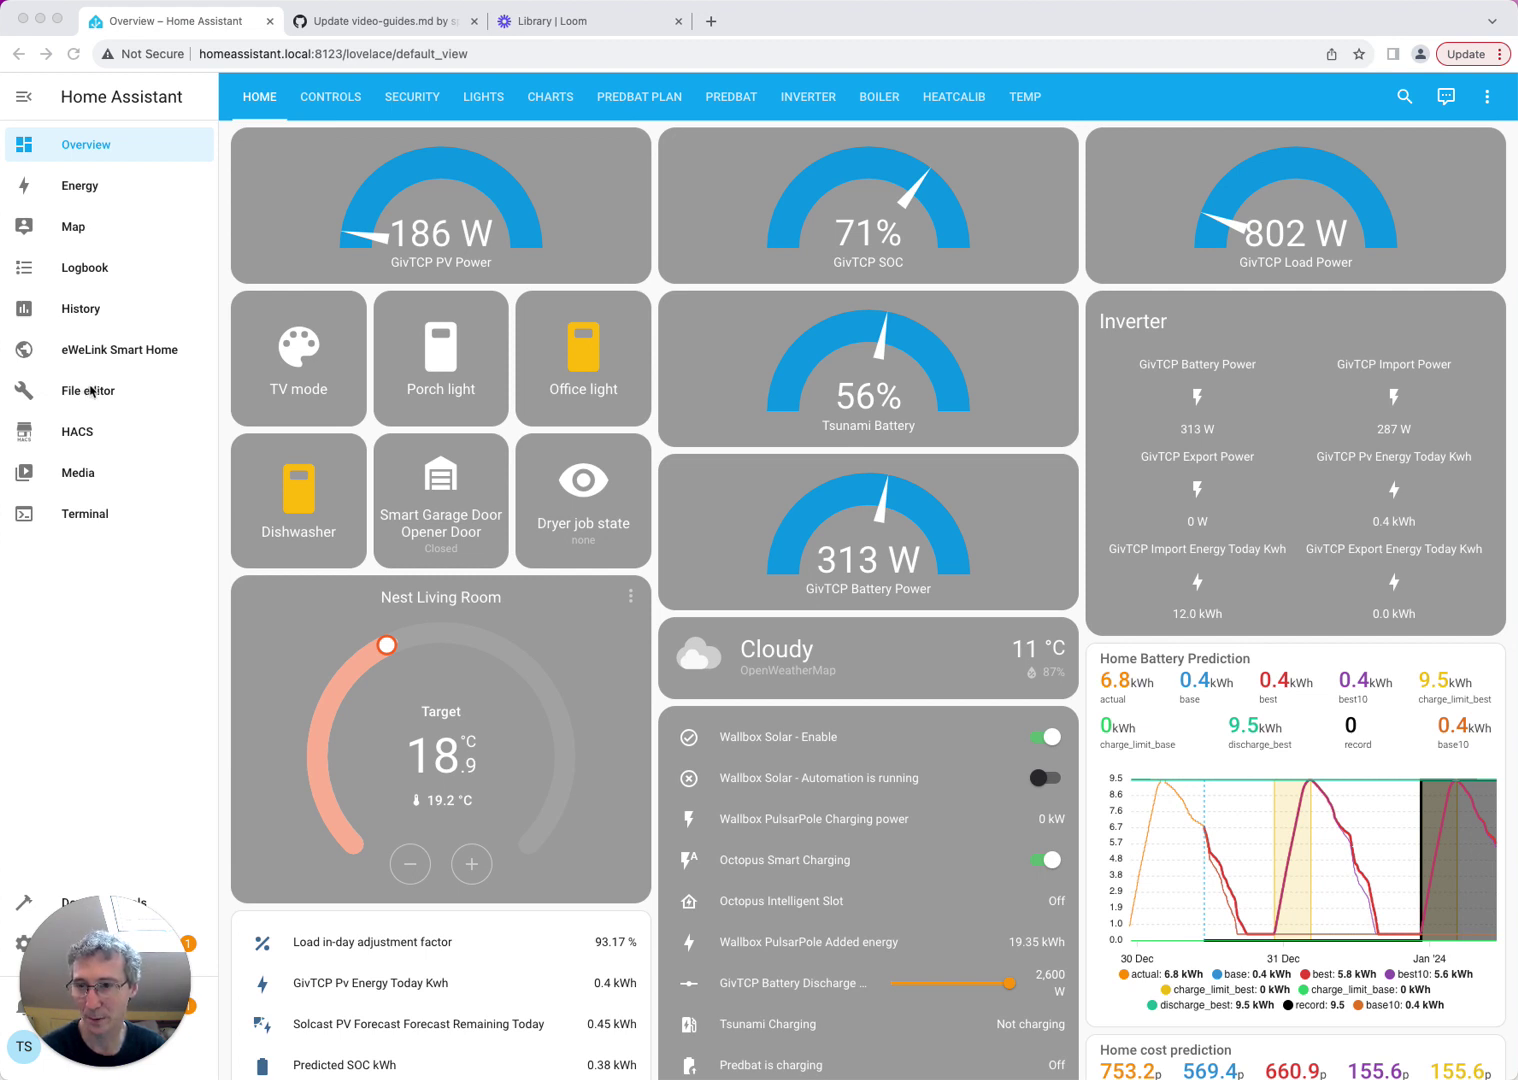
Drag across the Overview dashboard with the GivTCP gauges and Home Battery Prediction chart
{"action": "left_click_drag", "start_coordinate": [120, 942], "coordinate": [1310, 937]}
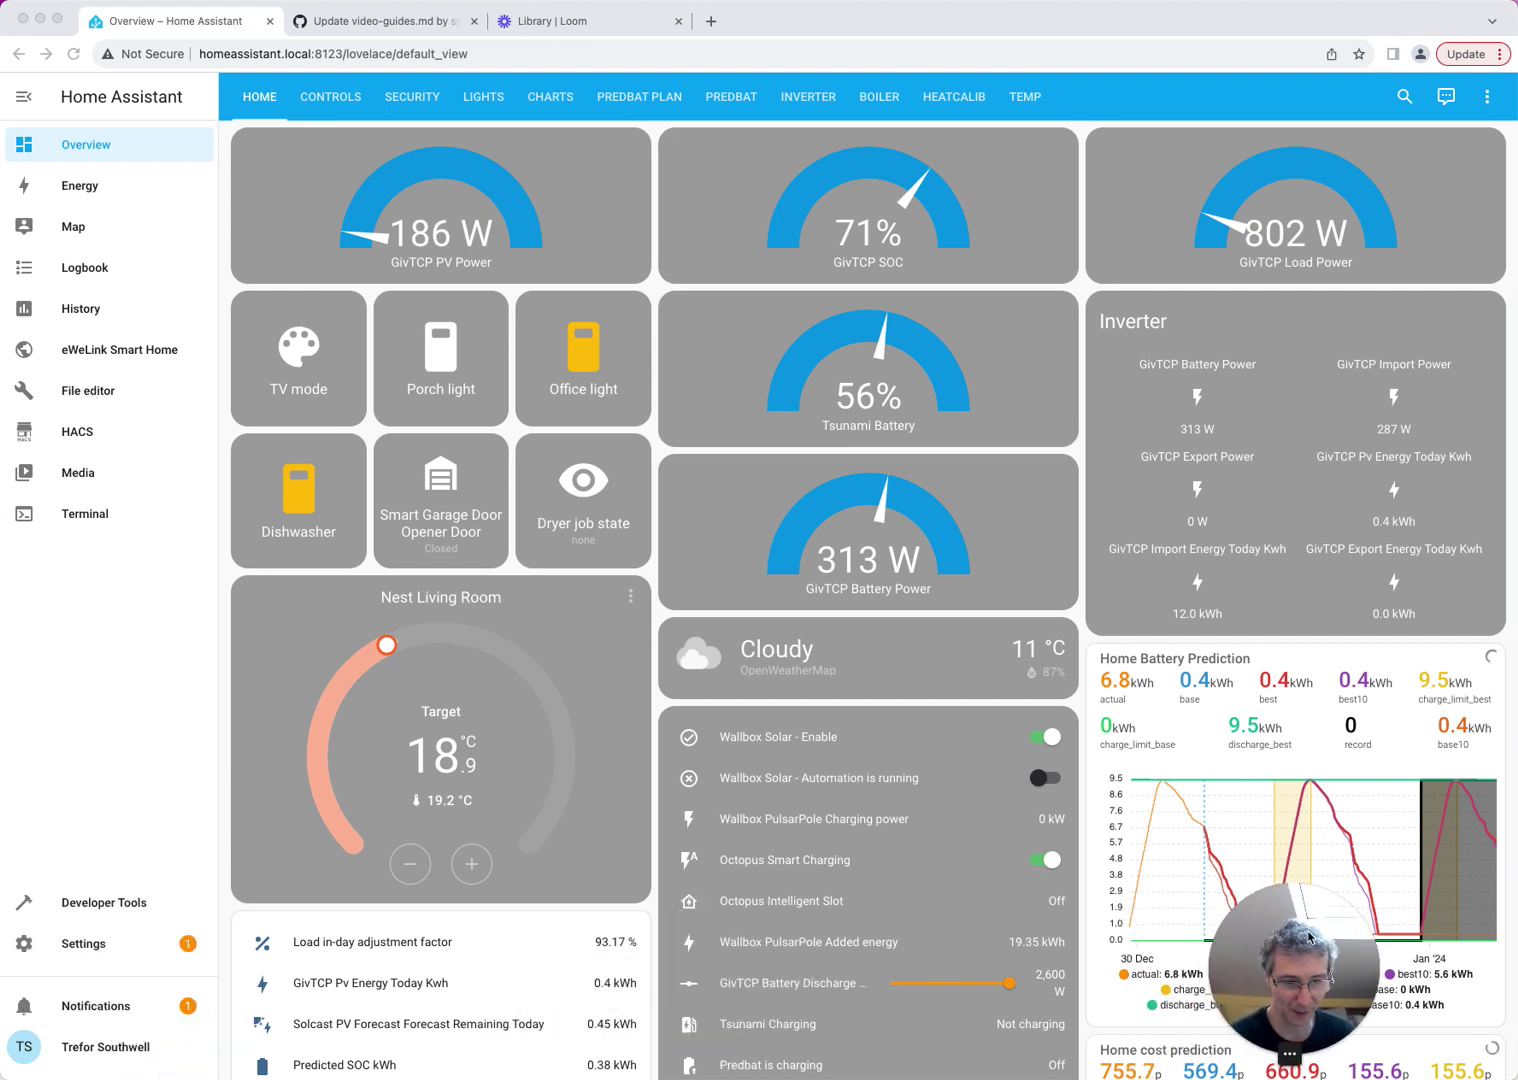
Review the File editor add-on's info and Configuration options in Settings > Add-ons, then launch File editor
{"action": "left_click", "coordinate": [90, 945]}
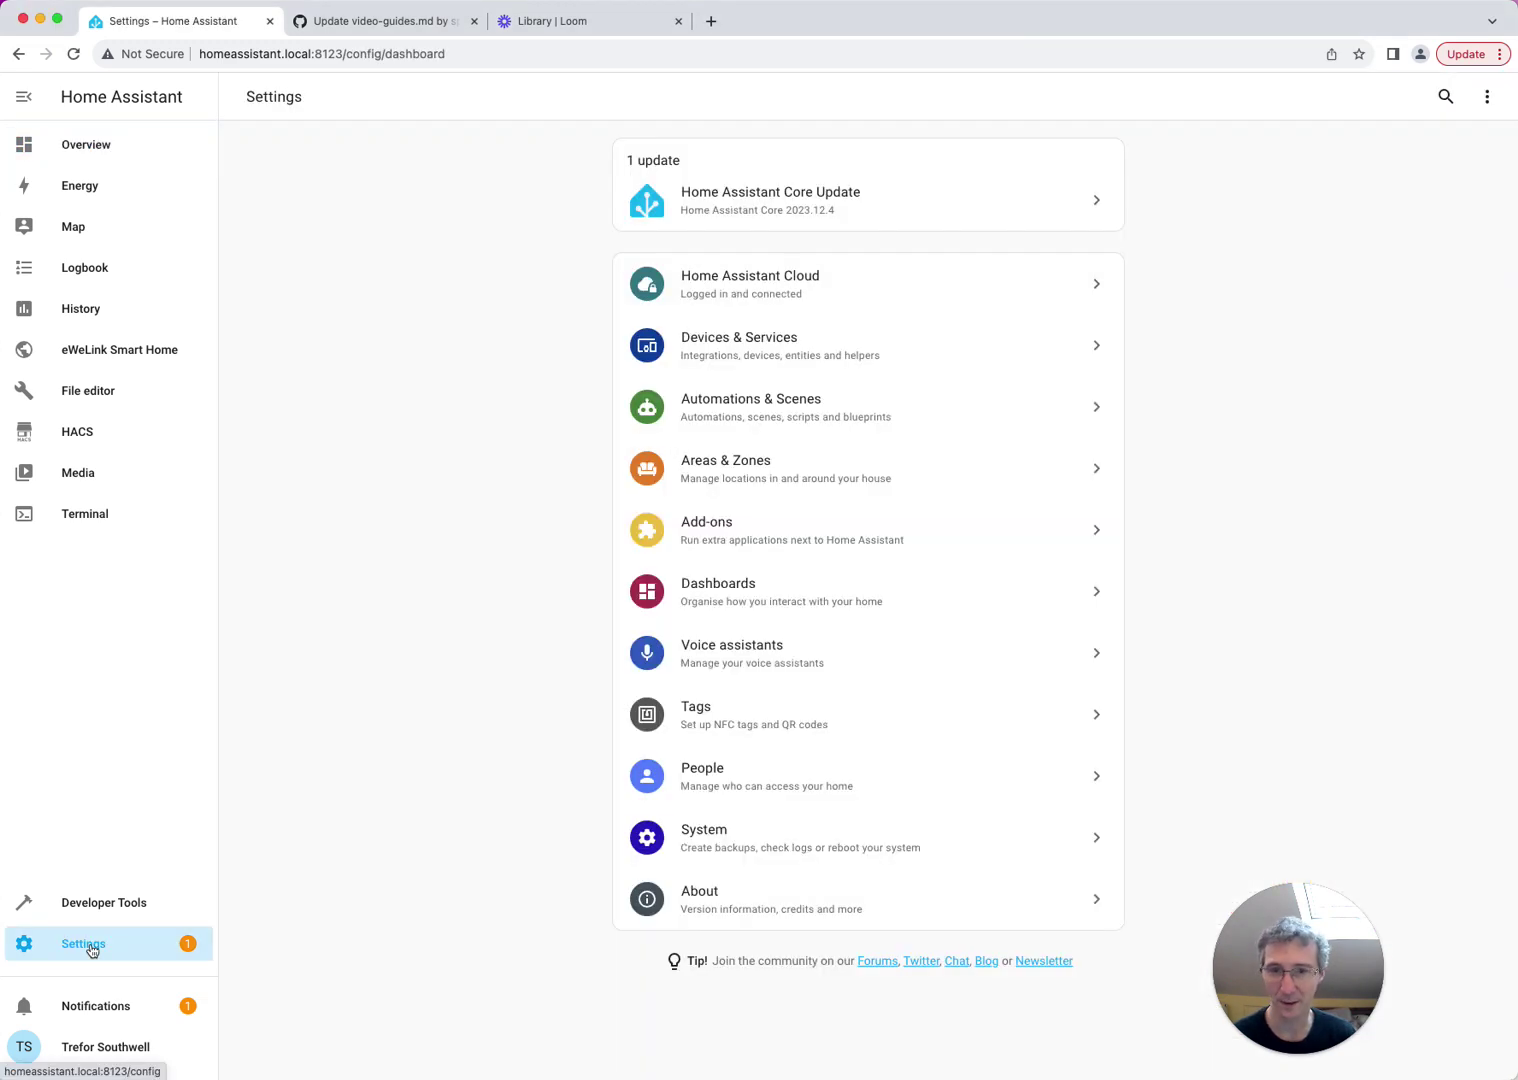
{"action": "left_click", "coordinate": [762, 512]}
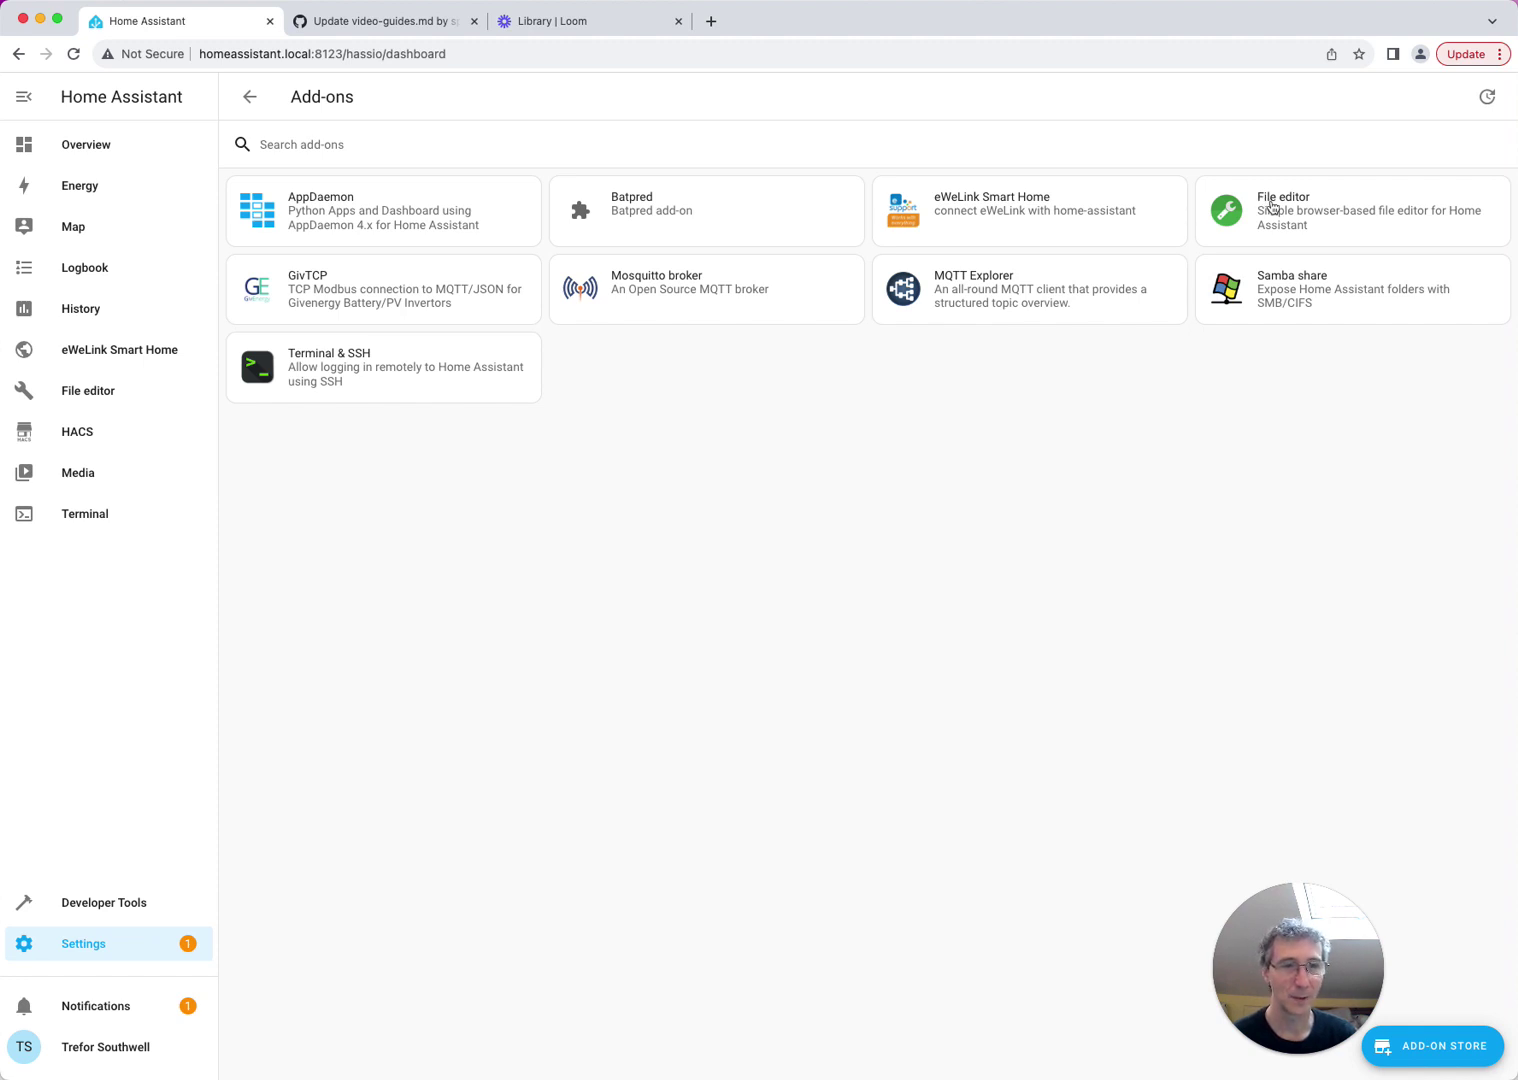
{"action": "left_click", "coordinate": [1272, 207]}
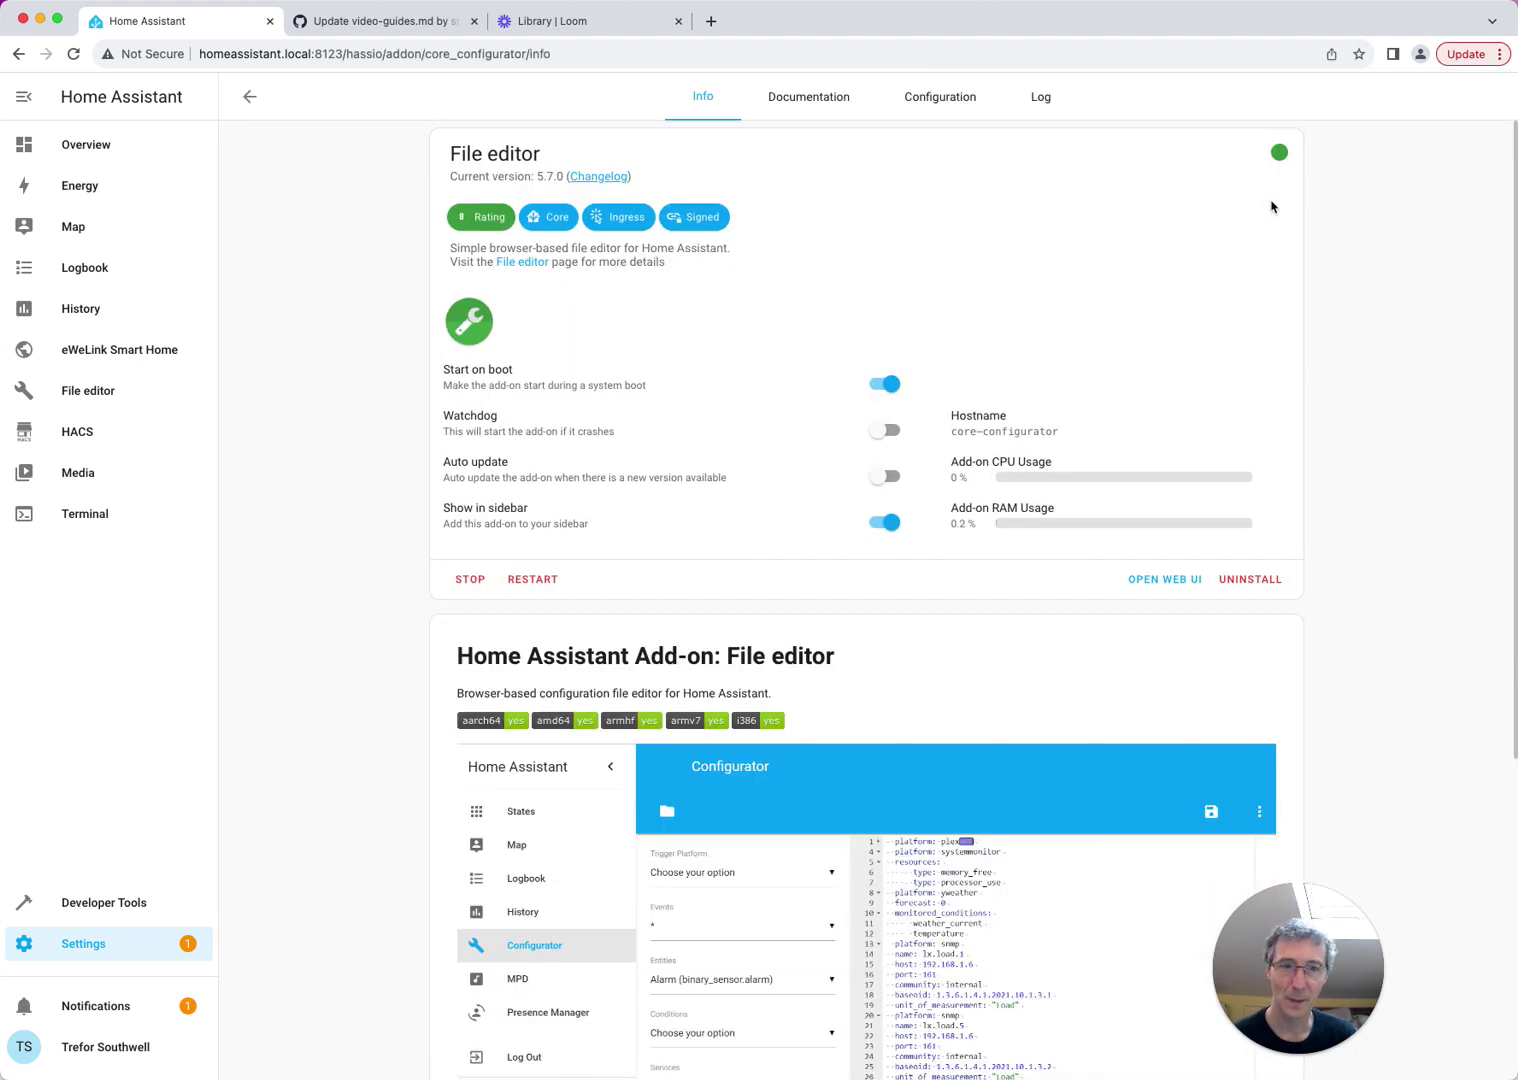
{"action": "left_click", "coordinate": [940, 92]}
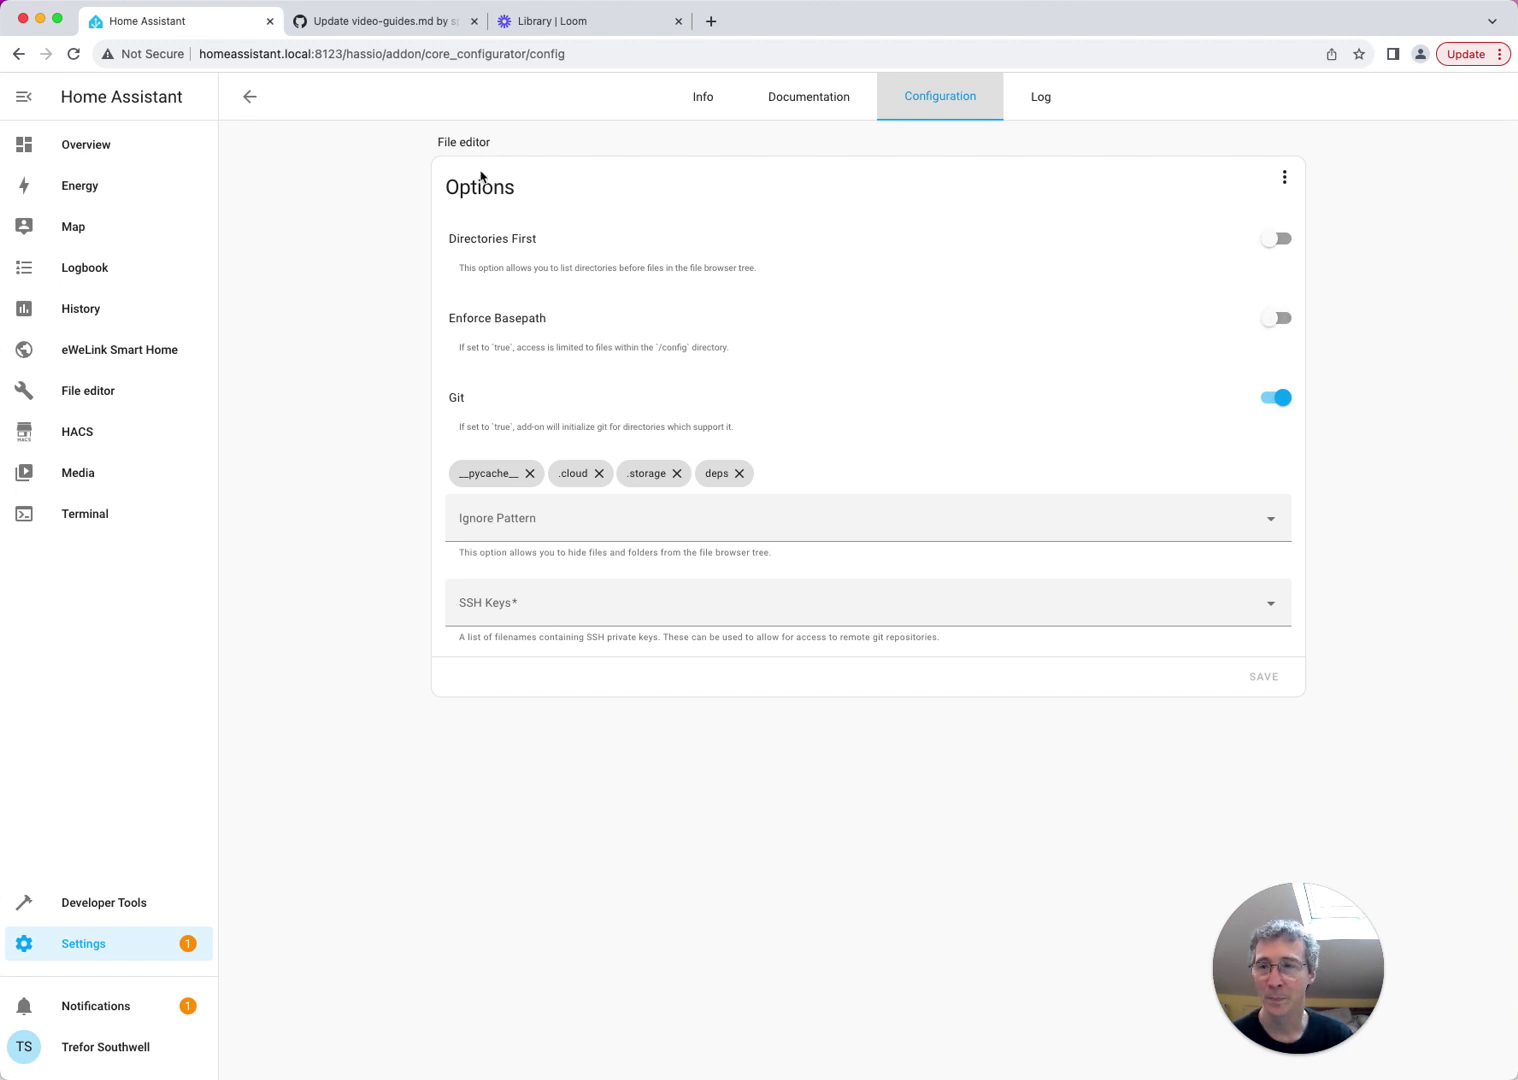
{"action": "left_click", "coordinate": [84, 389]}
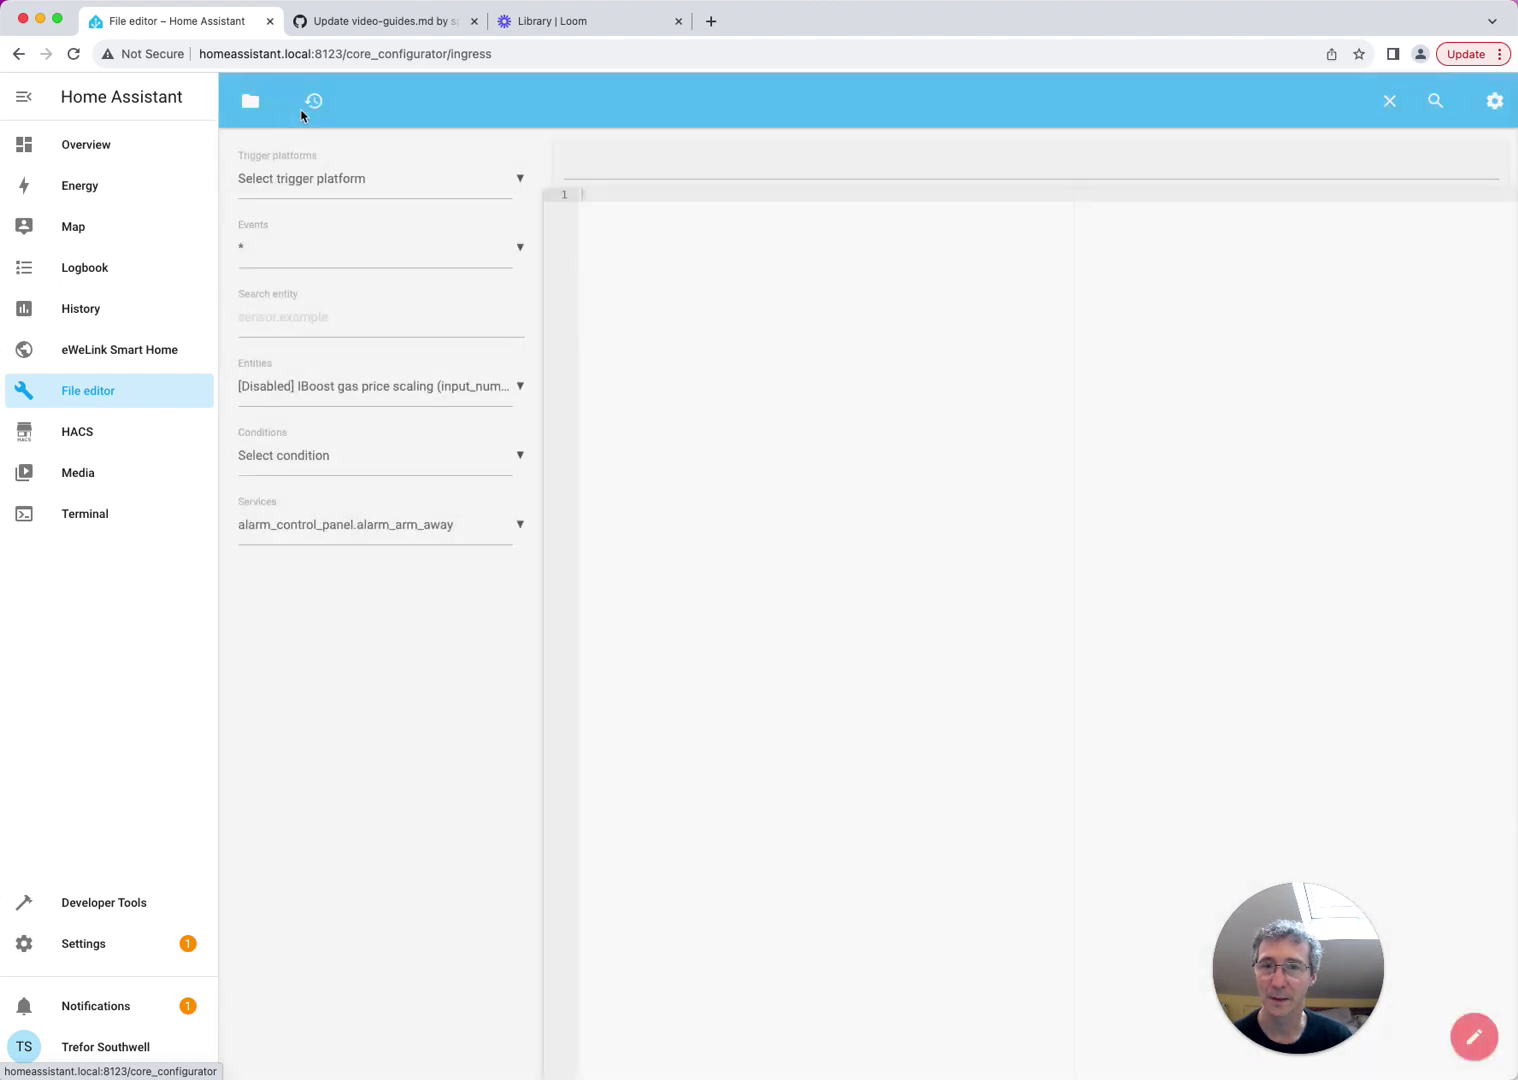
Browse from the root folder into addon_configs/a0d7b954_appdaemon in the file browser
{"action": "left_click", "coordinate": [253, 100]}
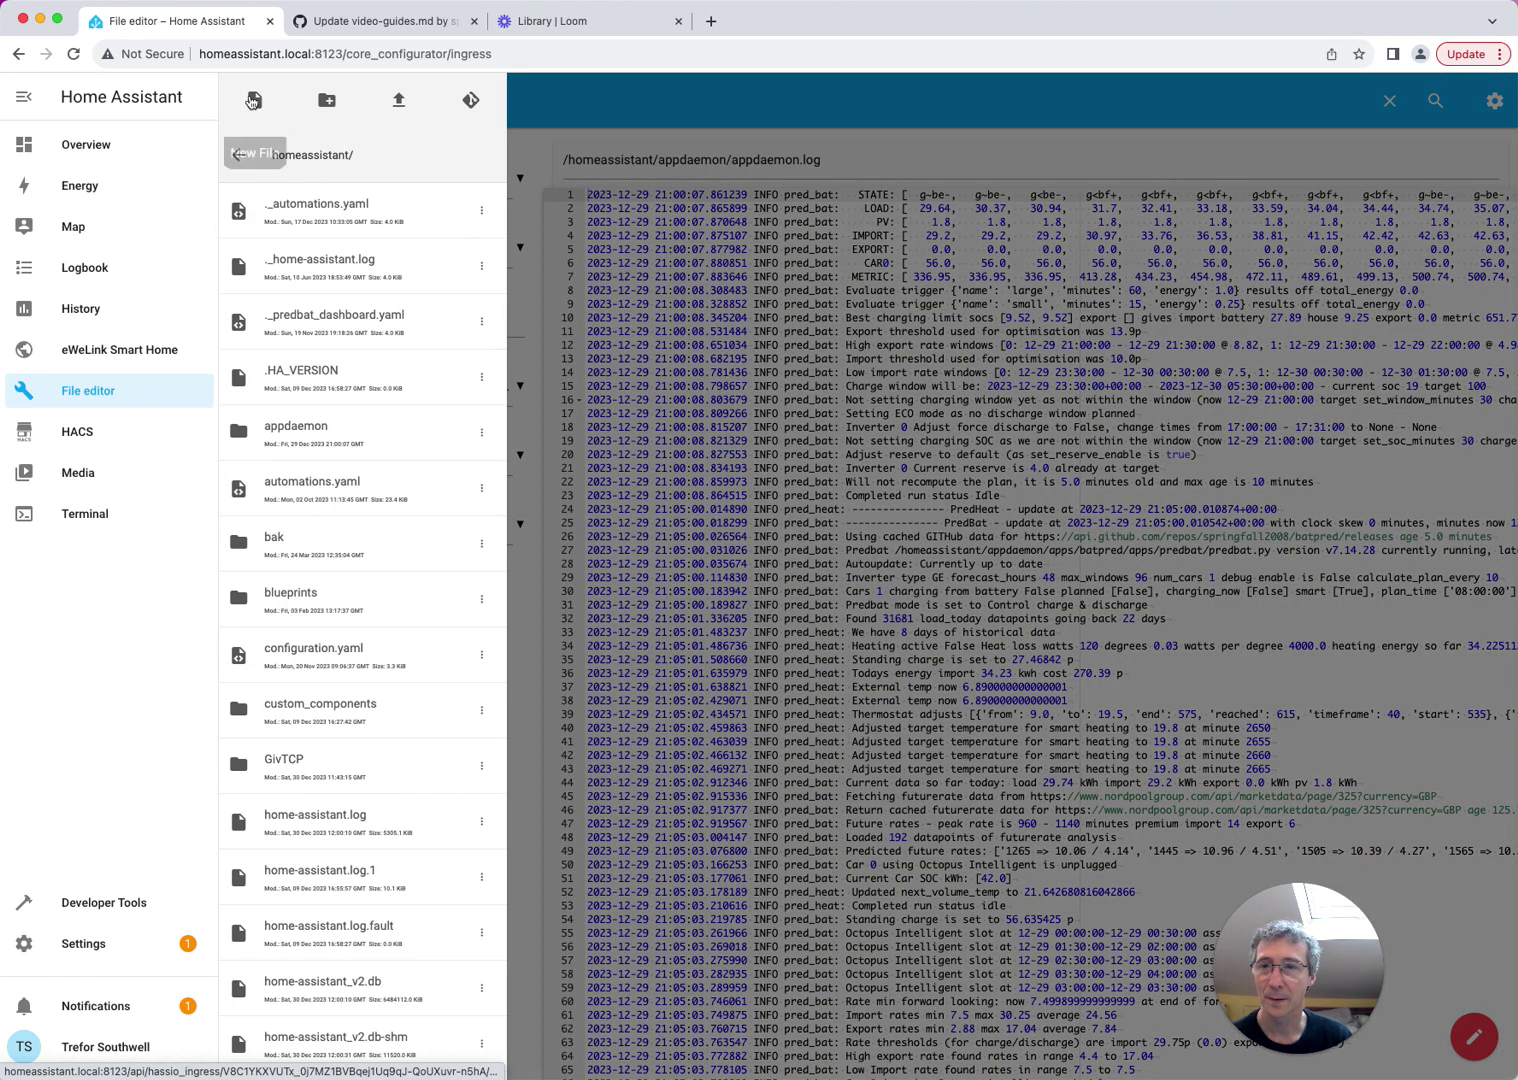
{"action": "left_click", "coordinate": [238, 155]}
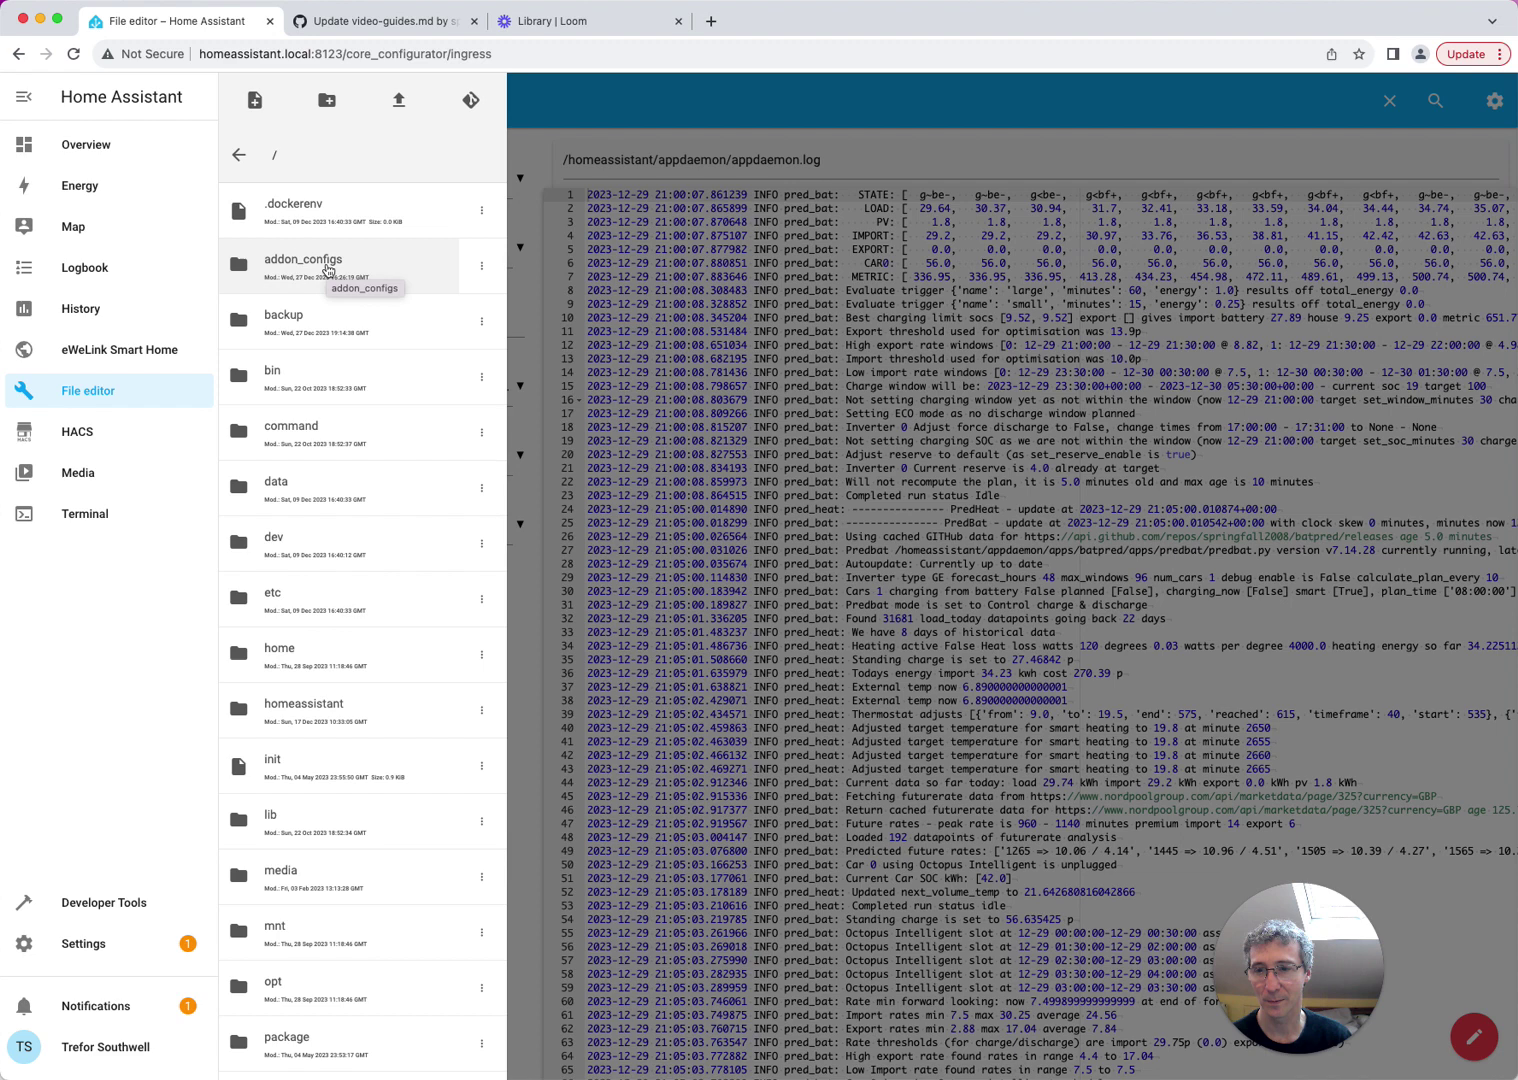
{"action": "left_click", "coordinate": [327, 268]}
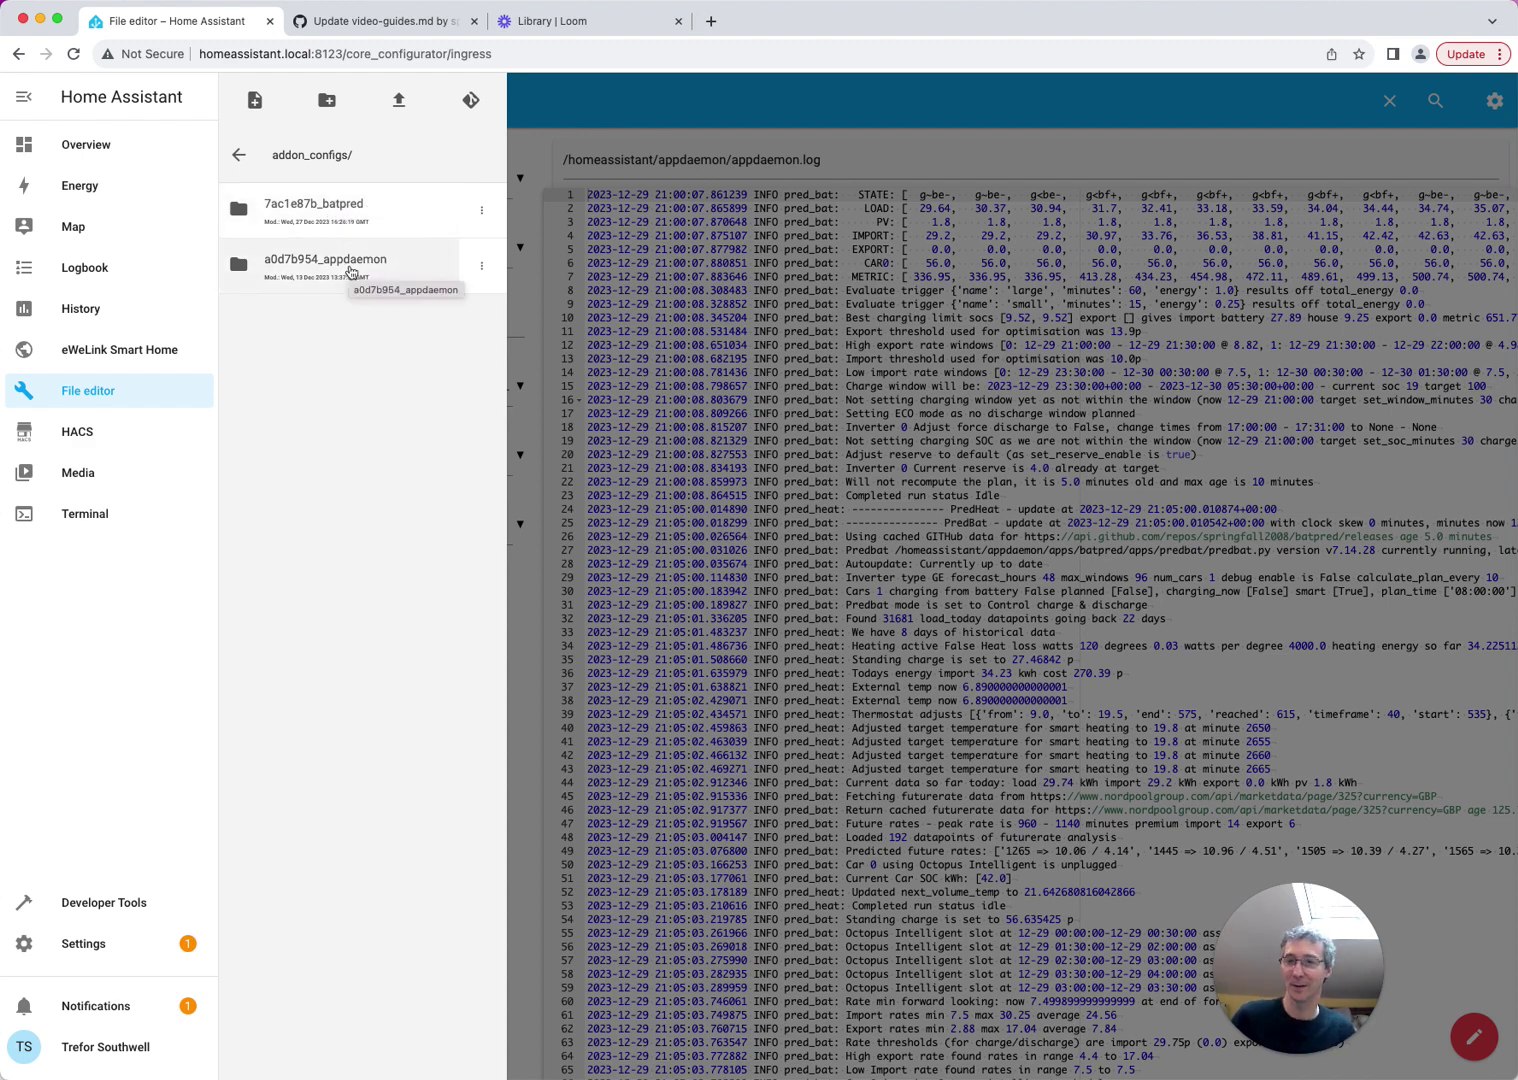
{"action": "left_click", "coordinate": [351, 272]}
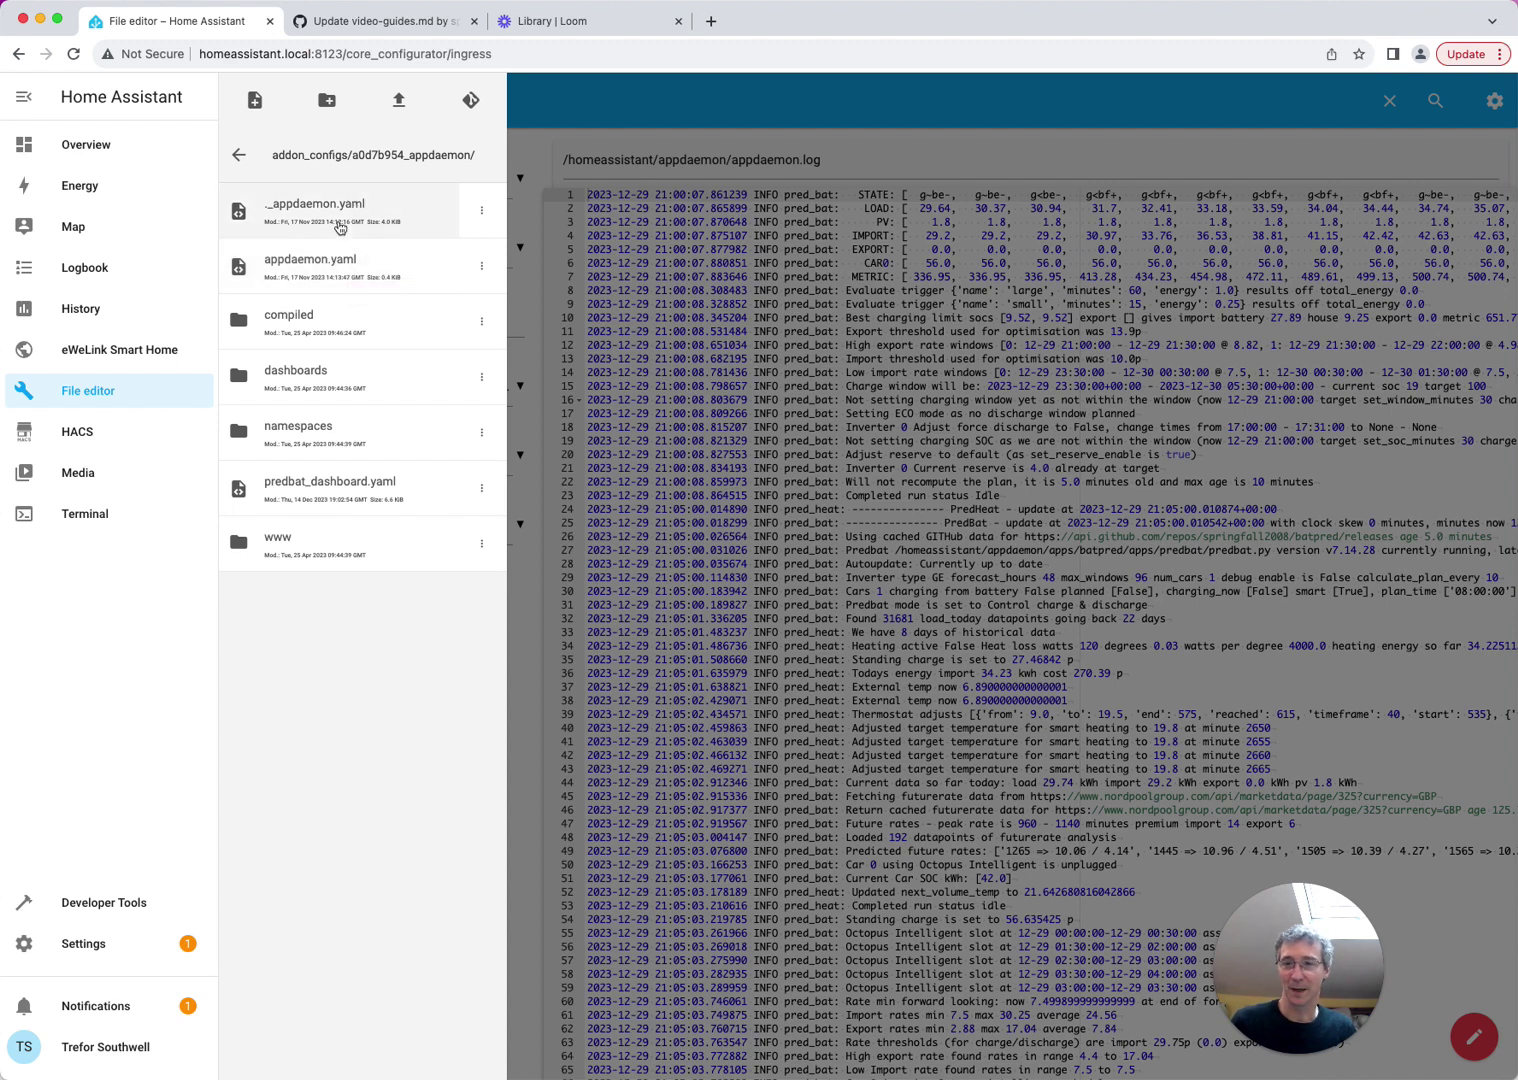
Open appdaemon.yaml and highlight its longitude, time_zone Europe/London and thread_duration_warning_threshold 120 settings
{"action": "left_click", "coordinate": [320, 267]}
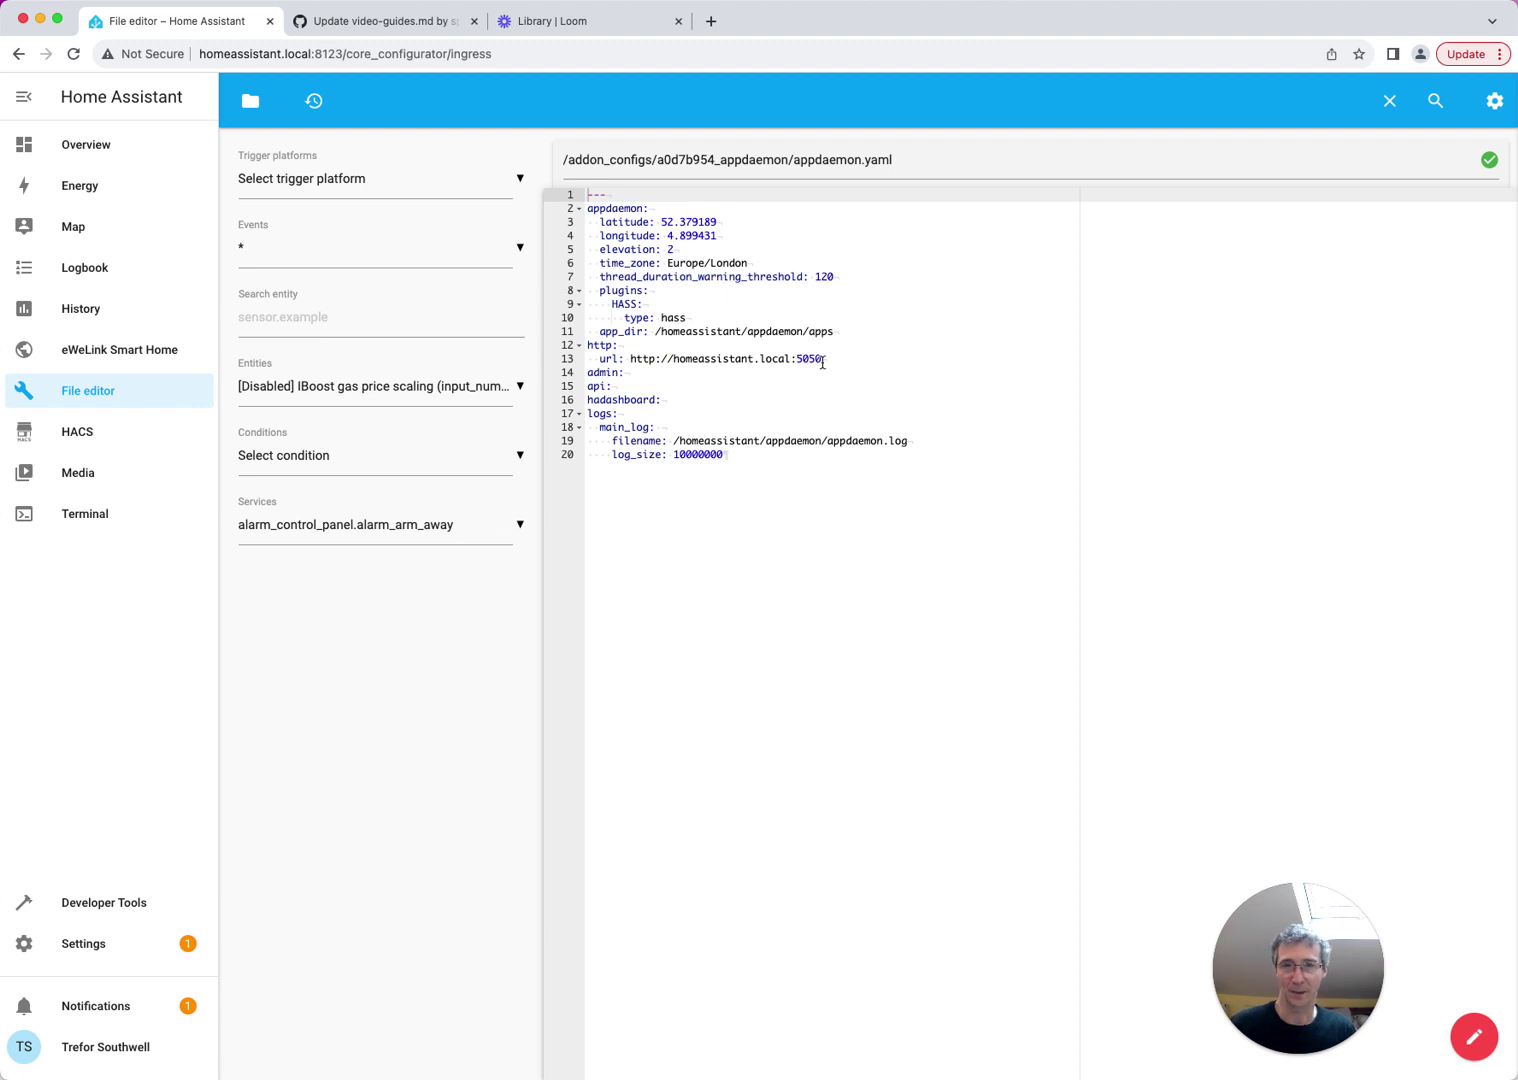
{"action": "left_click_drag", "start_coordinate": [718, 236], "coordinate": [586, 222]}
{"action": "left_click", "coordinate": [742, 232]}
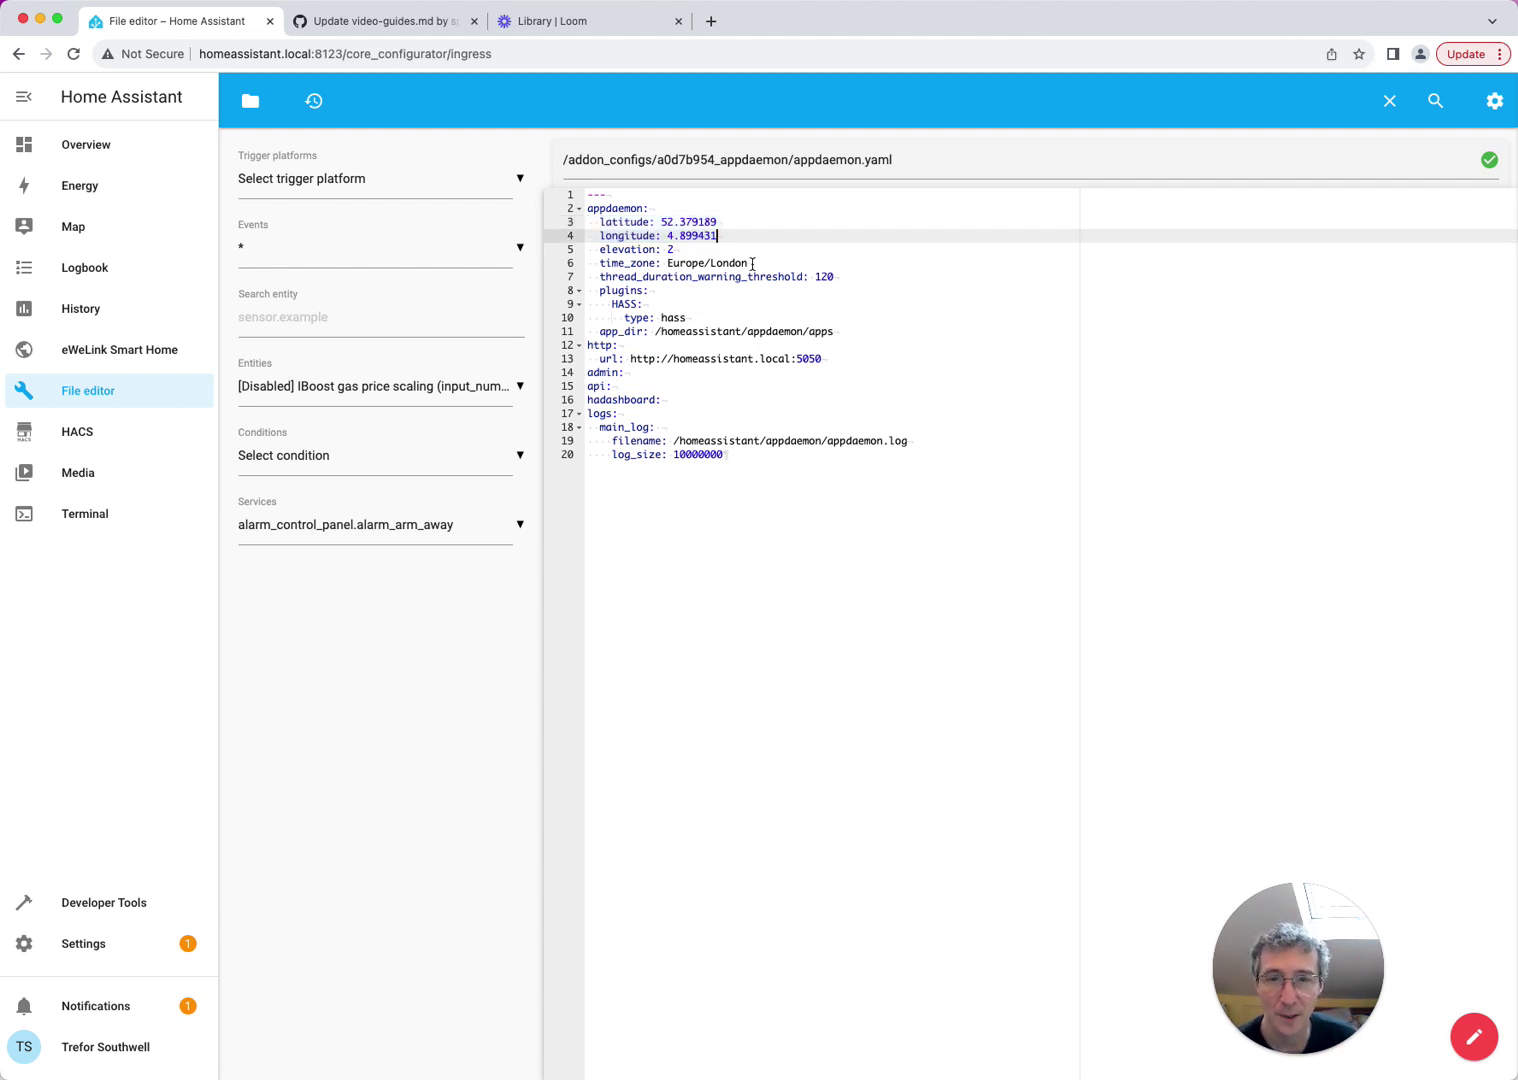
{"action": "left_click_drag", "start_coordinate": [750, 263], "coordinate": [667, 262]}
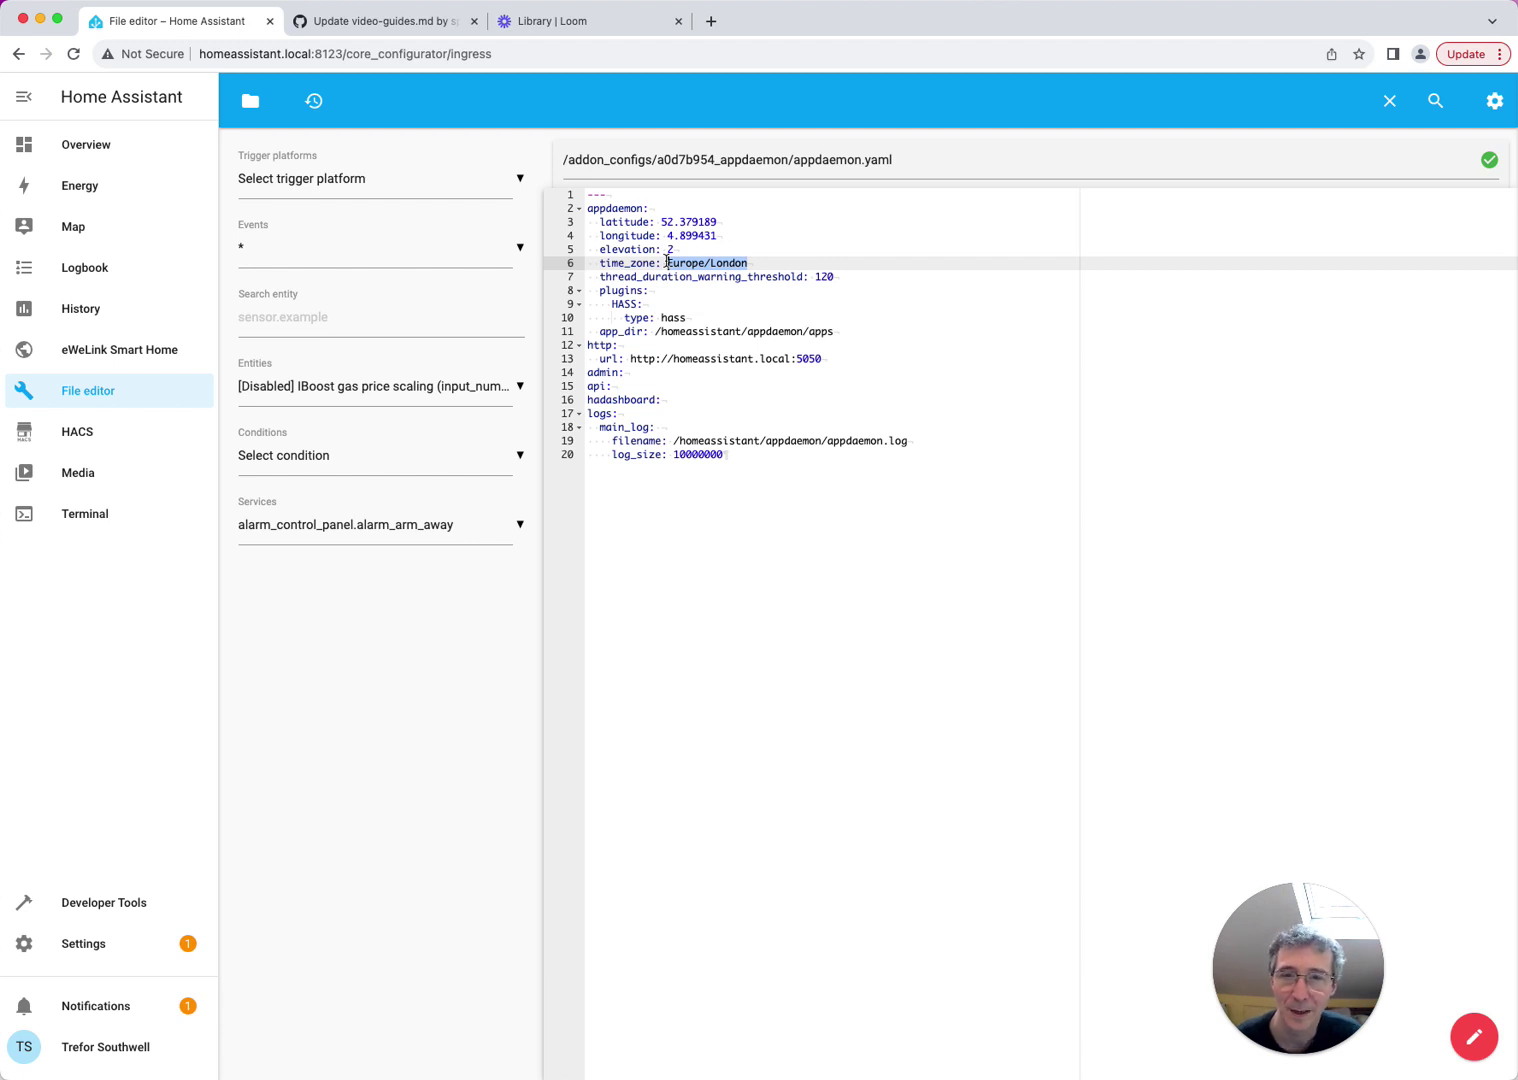
{"action": "left_click", "coordinate": [757, 263]}
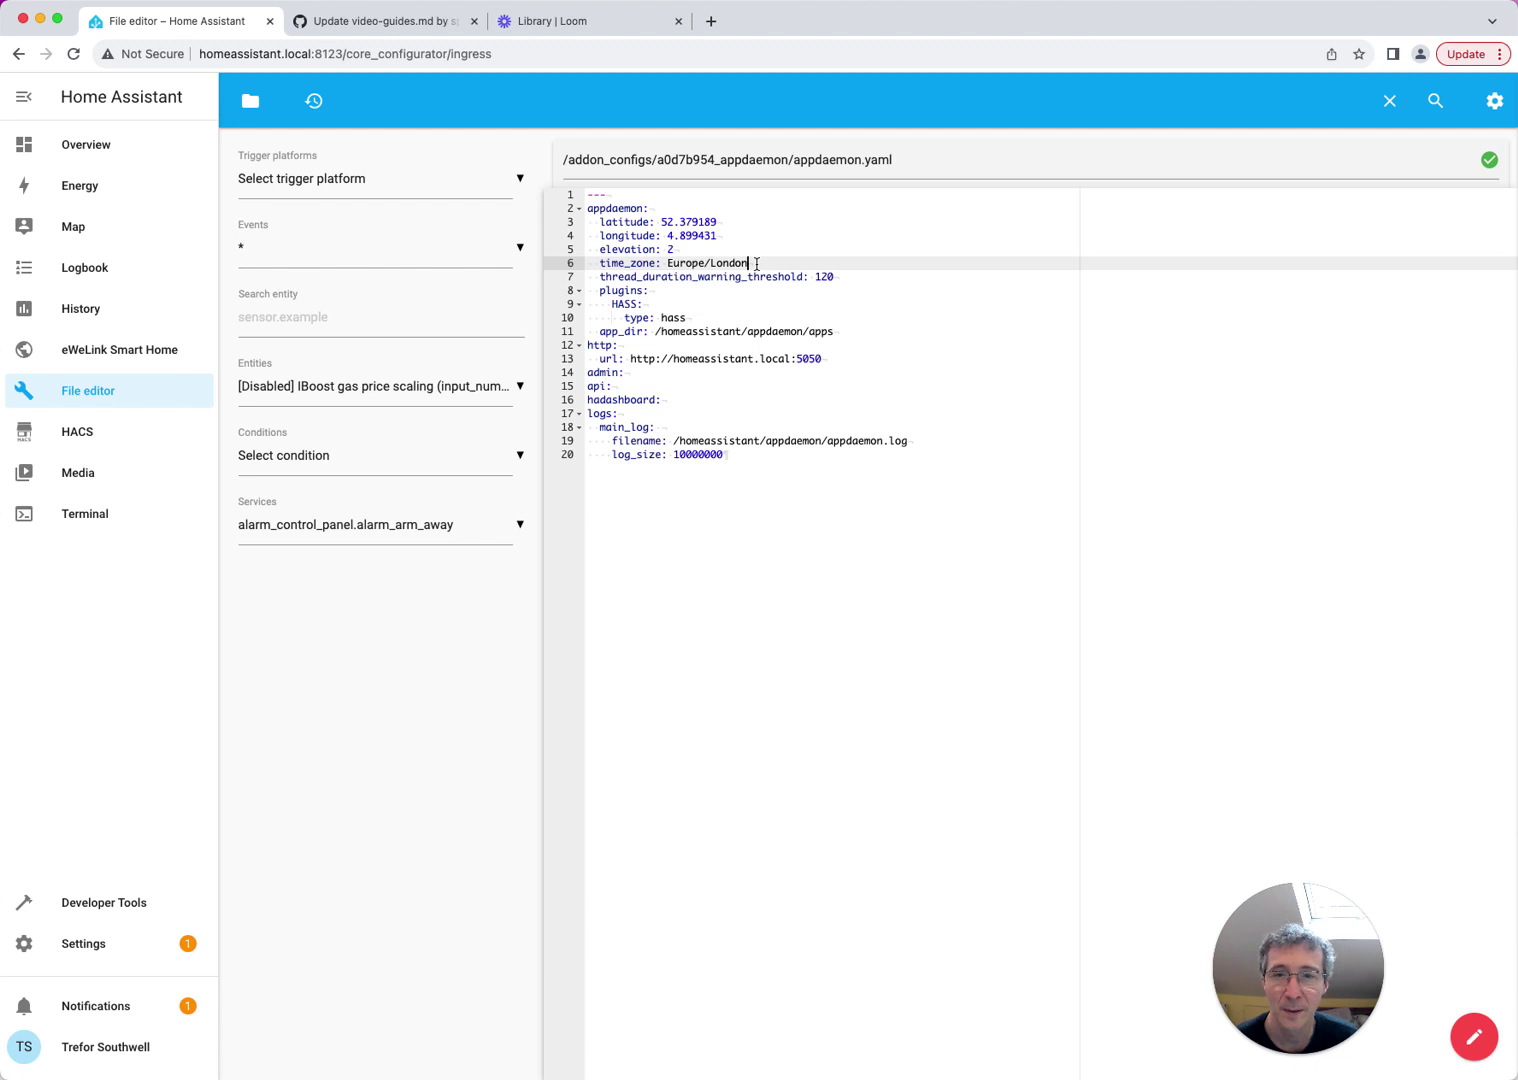
{"action": "double_click", "coordinate": [720, 278]}
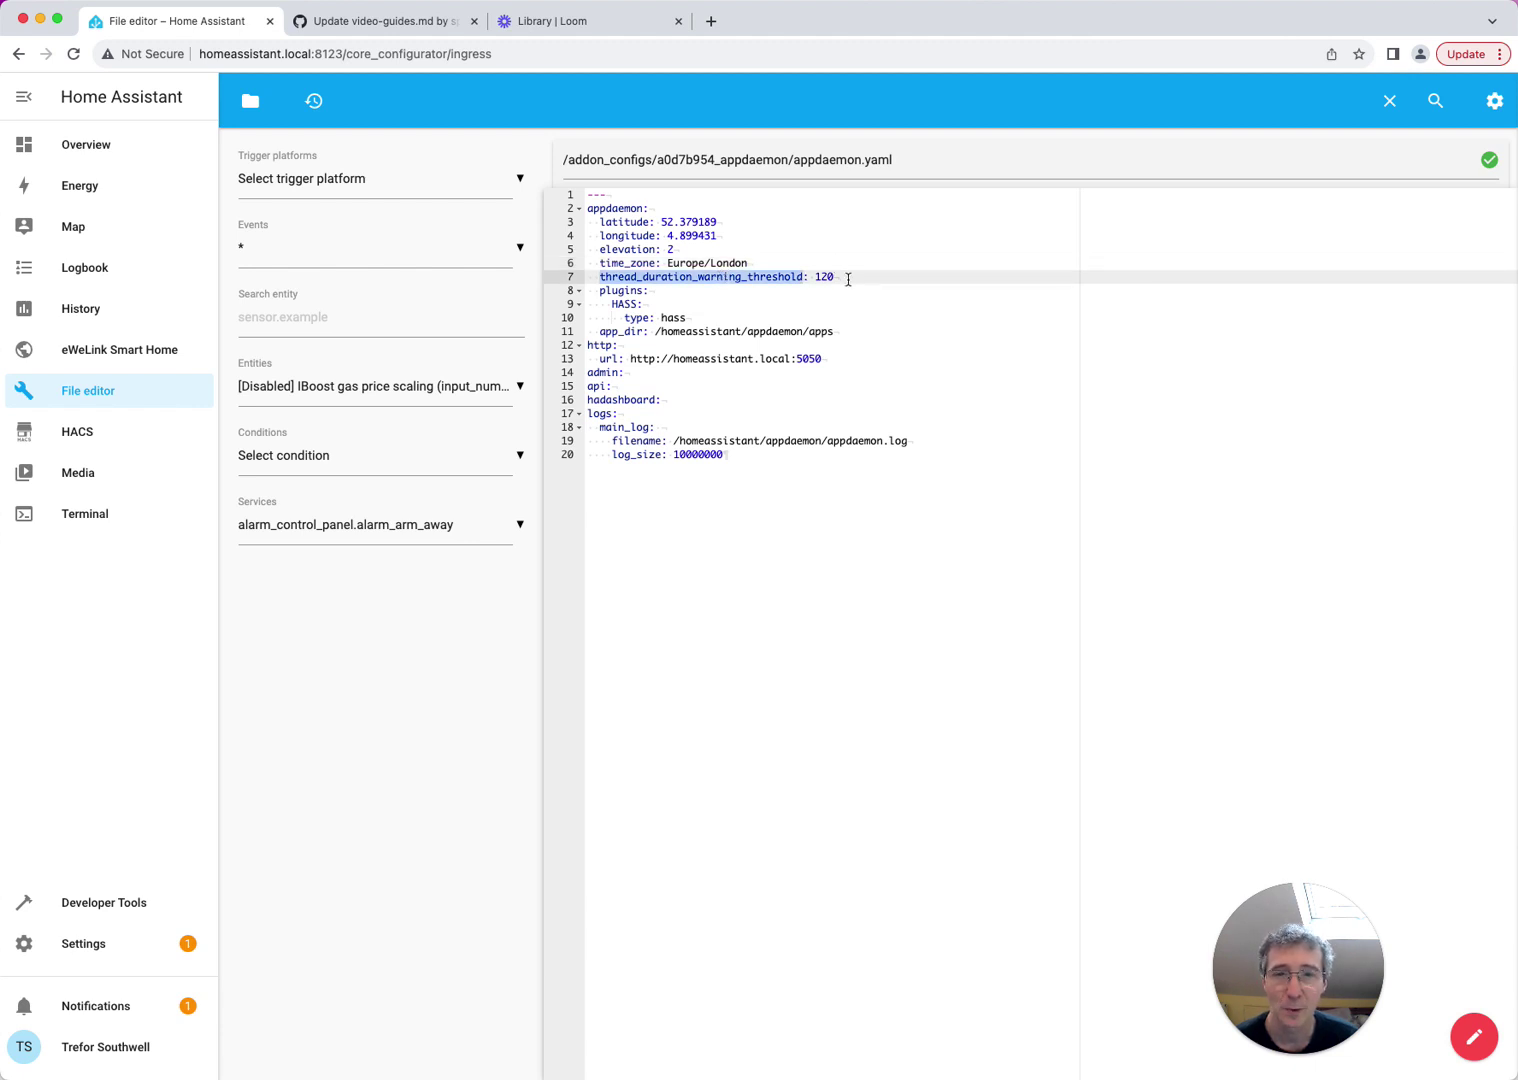
{"action": "left_click", "coordinate": [848, 279]}
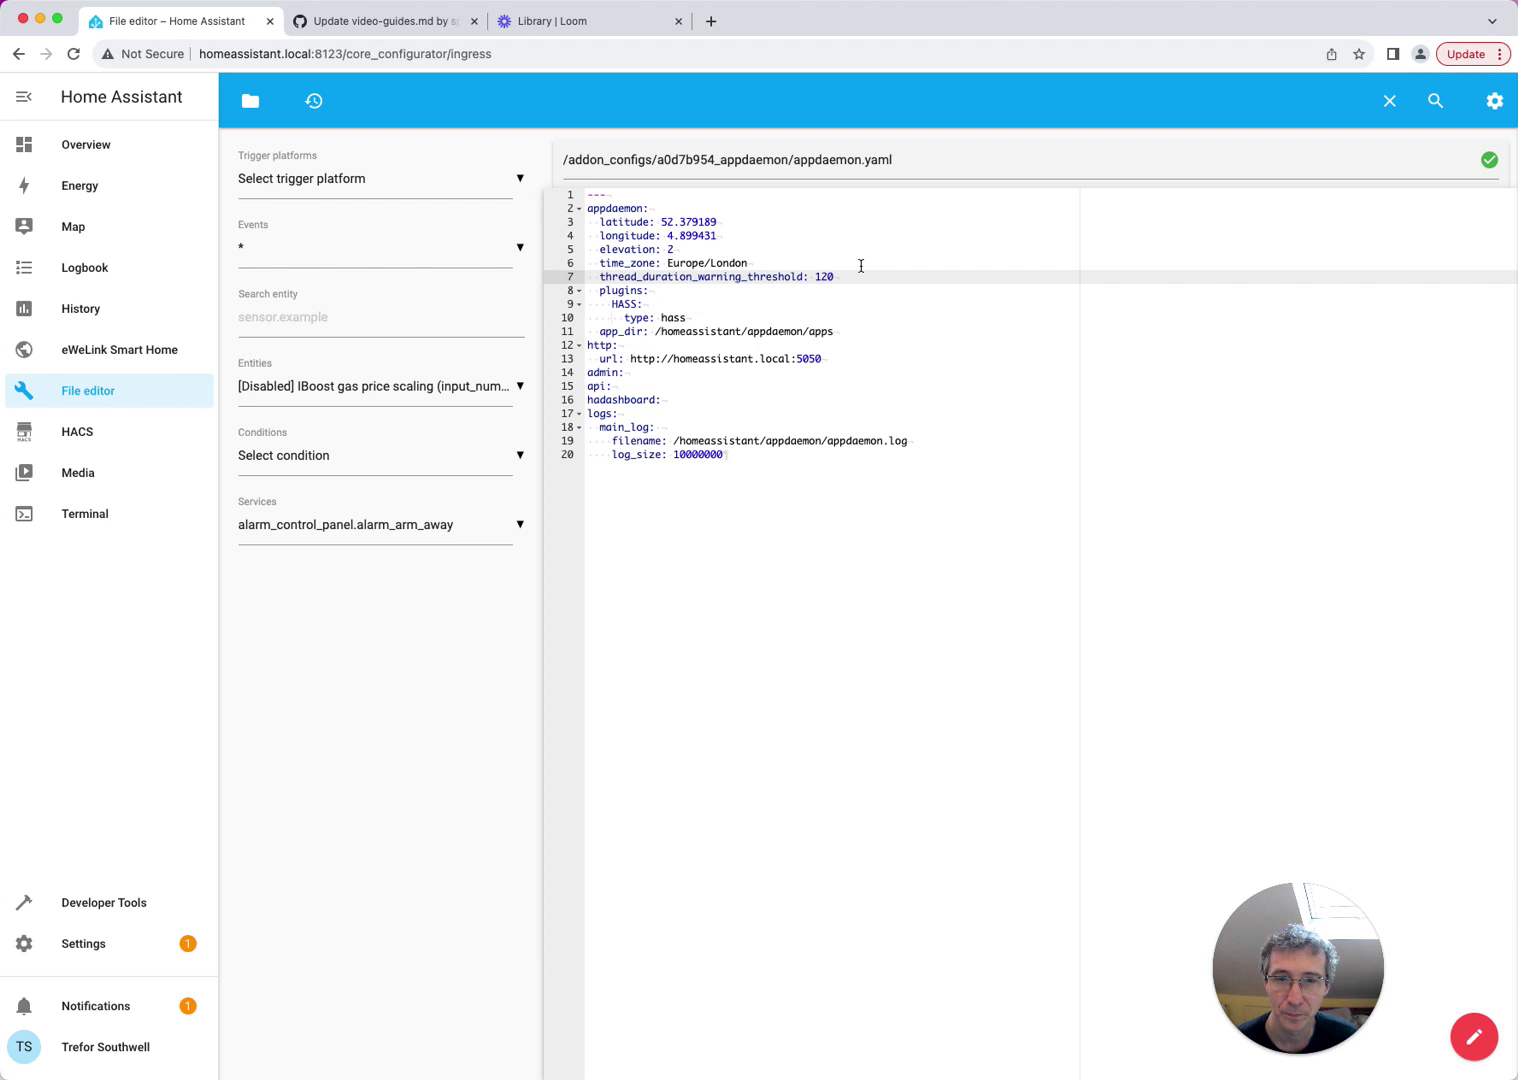
{"action": "left_click_drag", "start_coordinate": [836, 331], "coordinate": [593, 331]}
{"action": "left_click", "coordinate": [597, 331]}
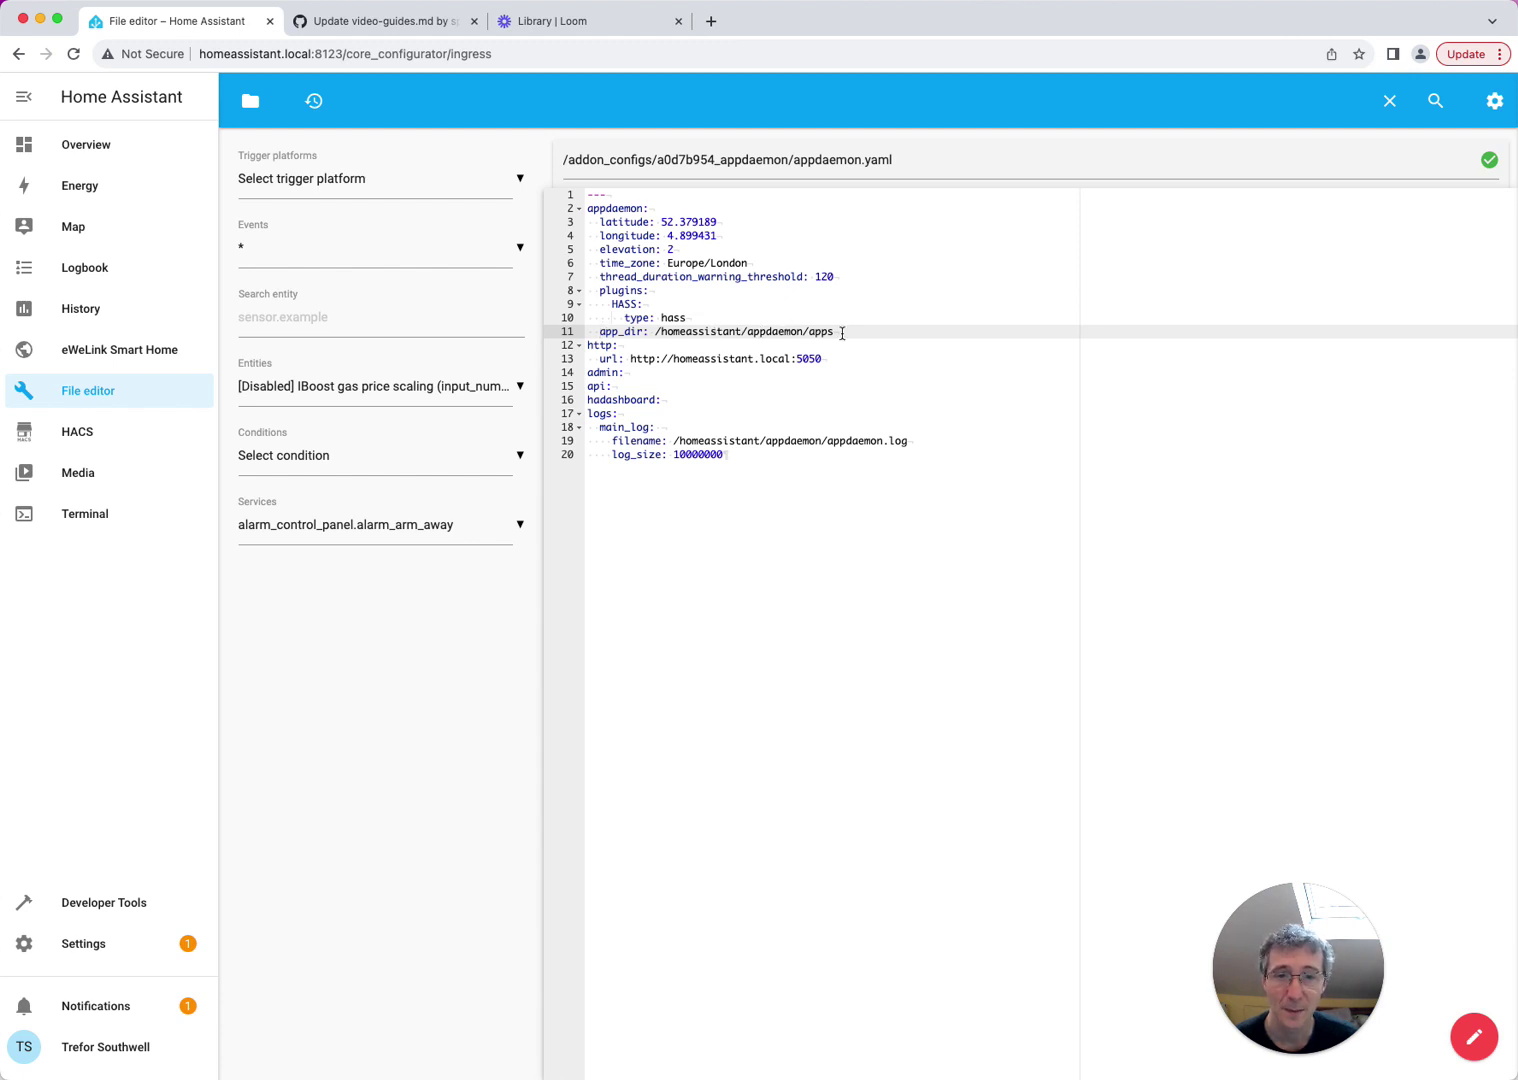
{"action": "left_click_drag", "start_coordinate": [842, 333], "coordinate": [655, 333]}
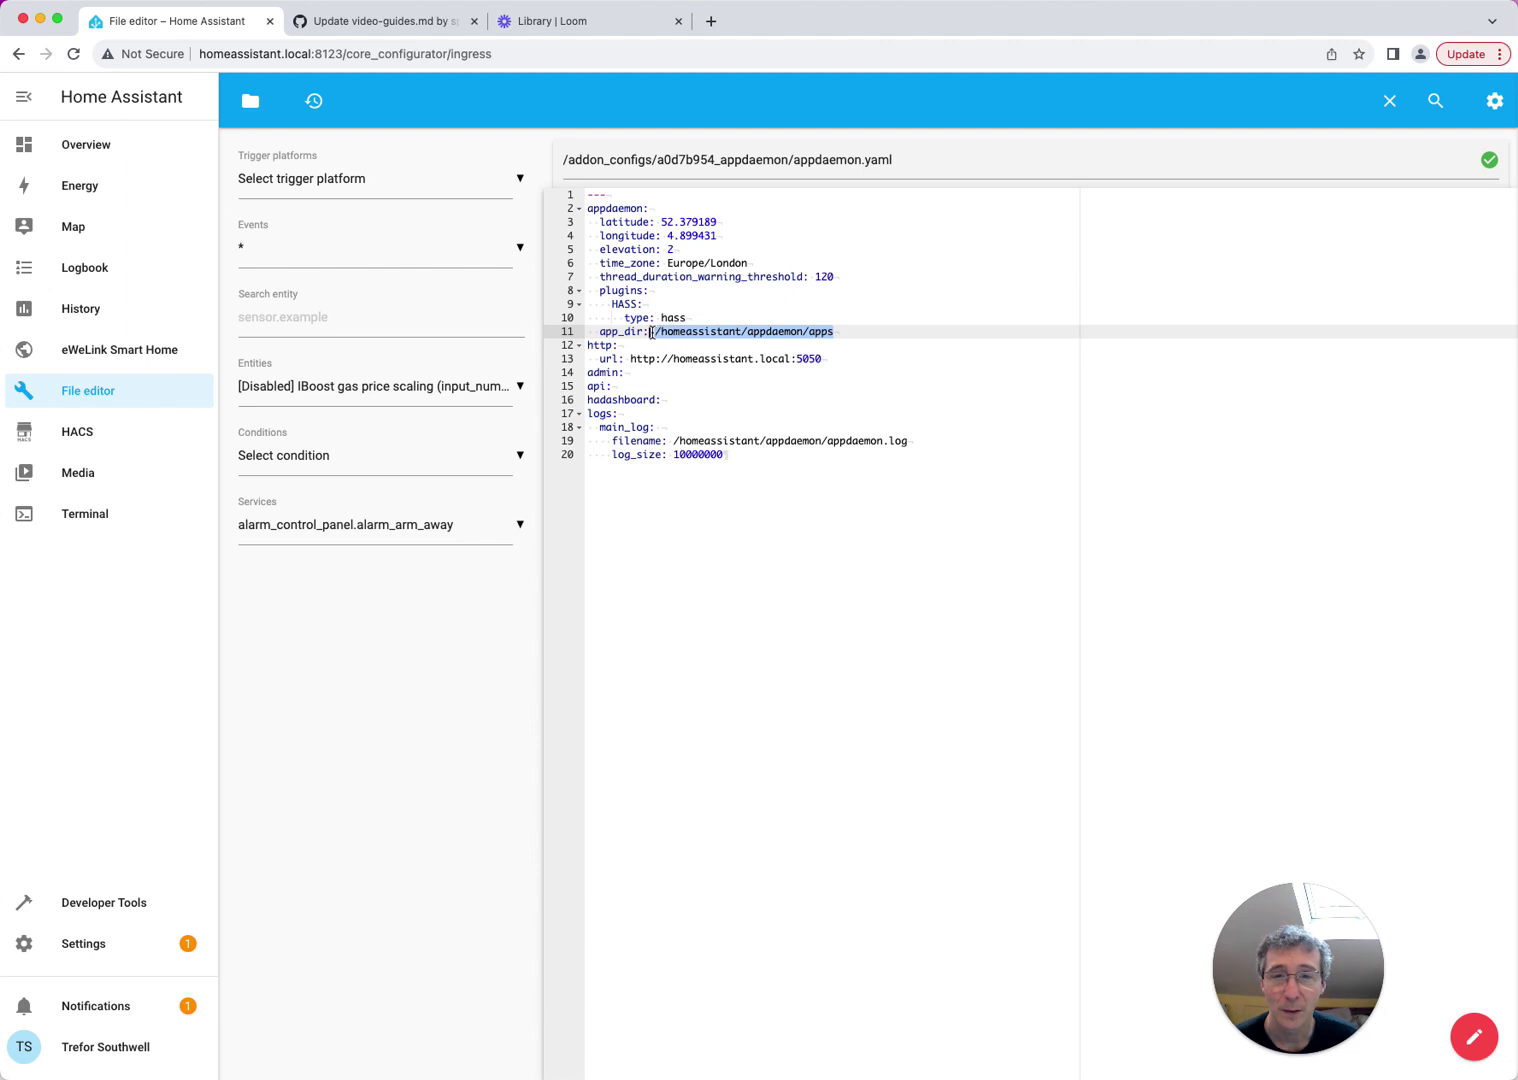
{"action": "left_click", "coordinate": [804, 333]}
{"action": "left_click_drag", "start_coordinate": [747, 333], "coordinate": [655, 333]}
{"action": "left_click", "coordinate": [756, 333]}
{"action": "double_click", "coordinate": [775, 333]}
{"action": "double_click", "coordinate": [818, 333]}
{"action": "left_click", "coordinate": [784, 333]}
{"action": "double_click", "coordinate": [784, 331]}
{"action": "left_click", "coordinate": [815, 333]}
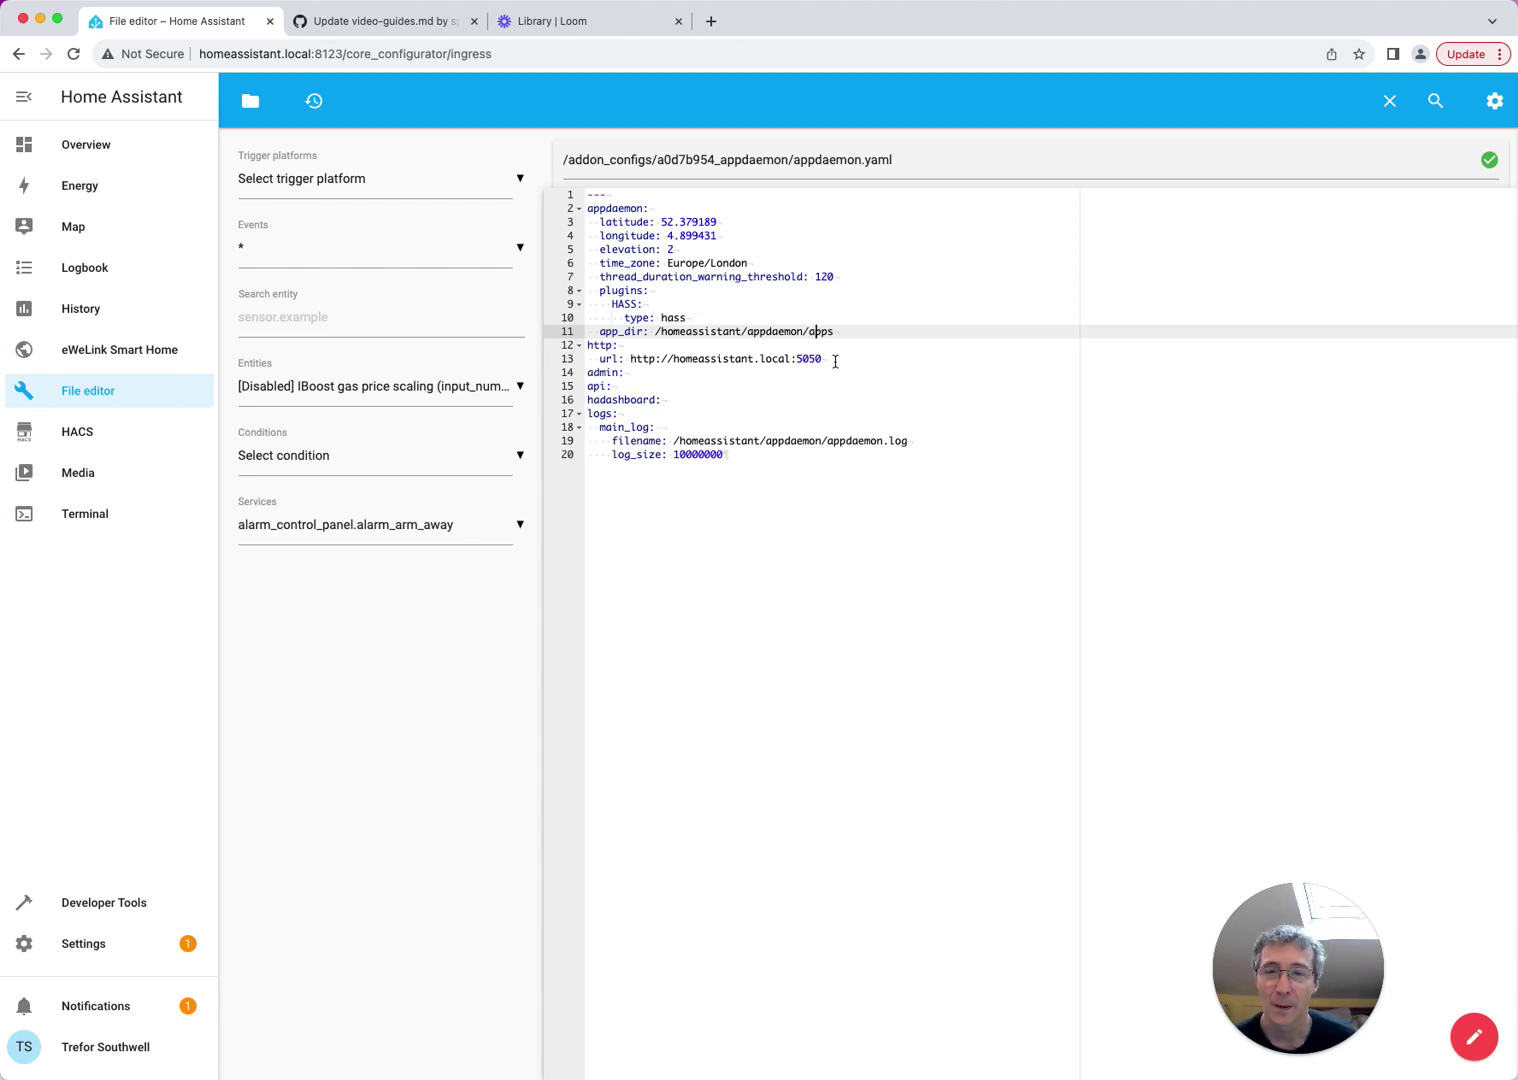
{"action": "left_click", "coordinate": [838, 360]}
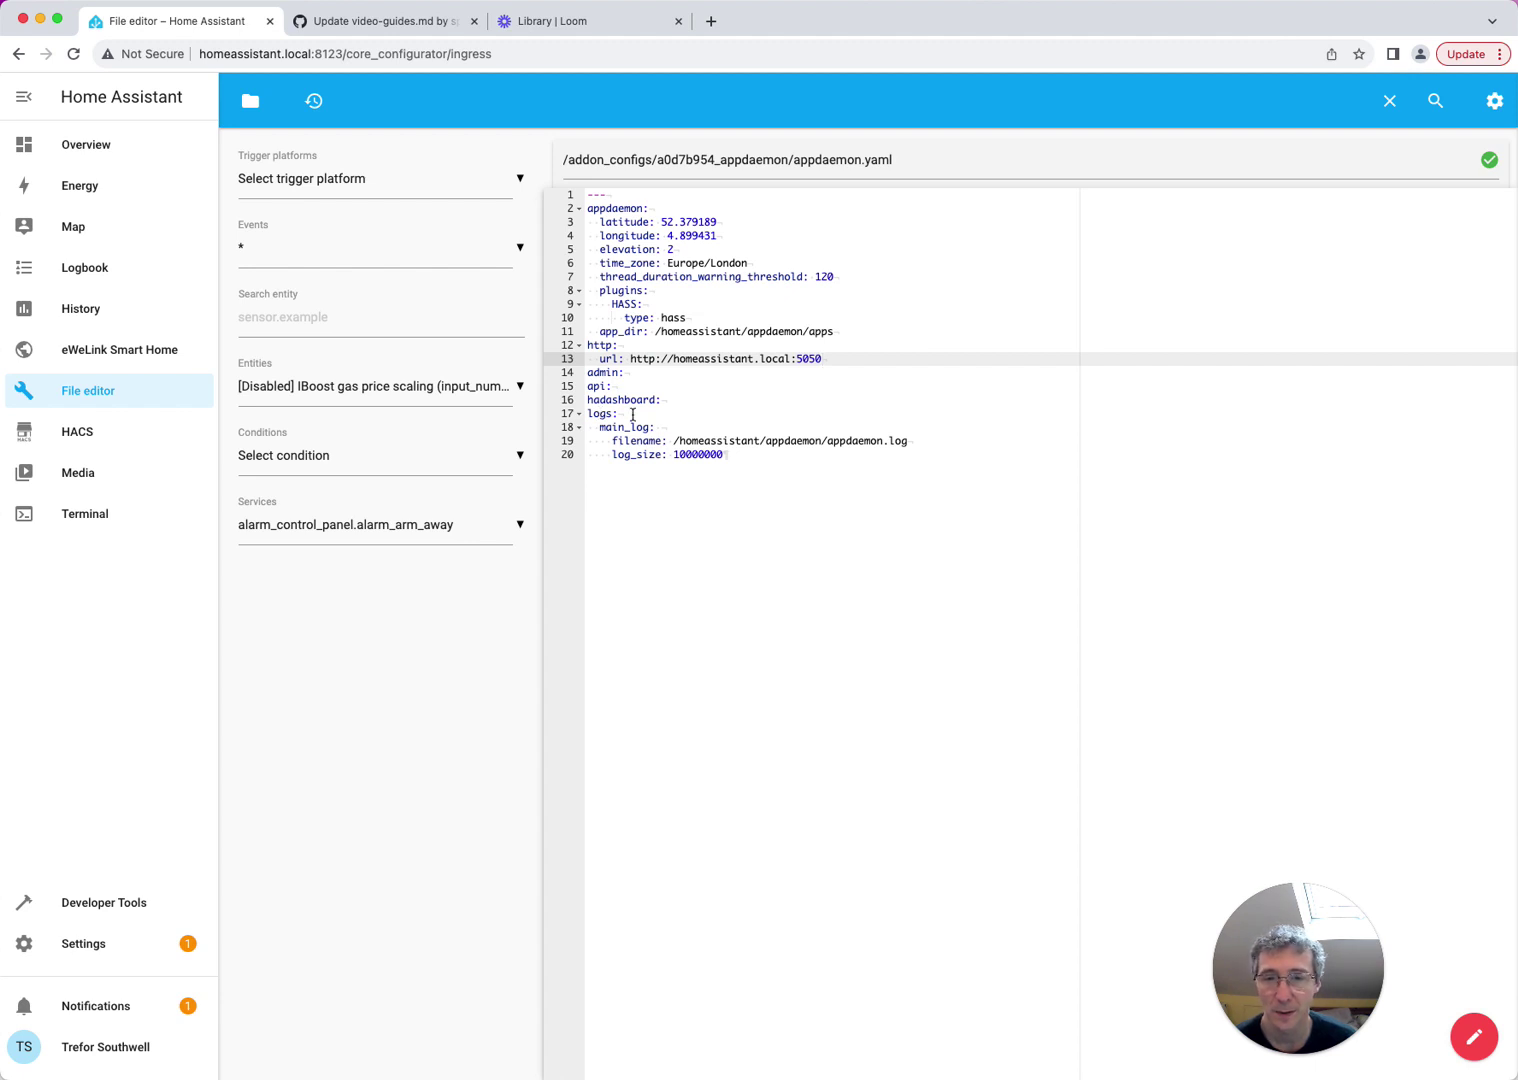
{"action": "left_click", "coordinate": [622, 414]}
{"action": "left_click_drag", "start_coordinate": [599, 427], "coordinate": [651, 427]}
{"action": "double_click", "coordinate": [638, 441]}
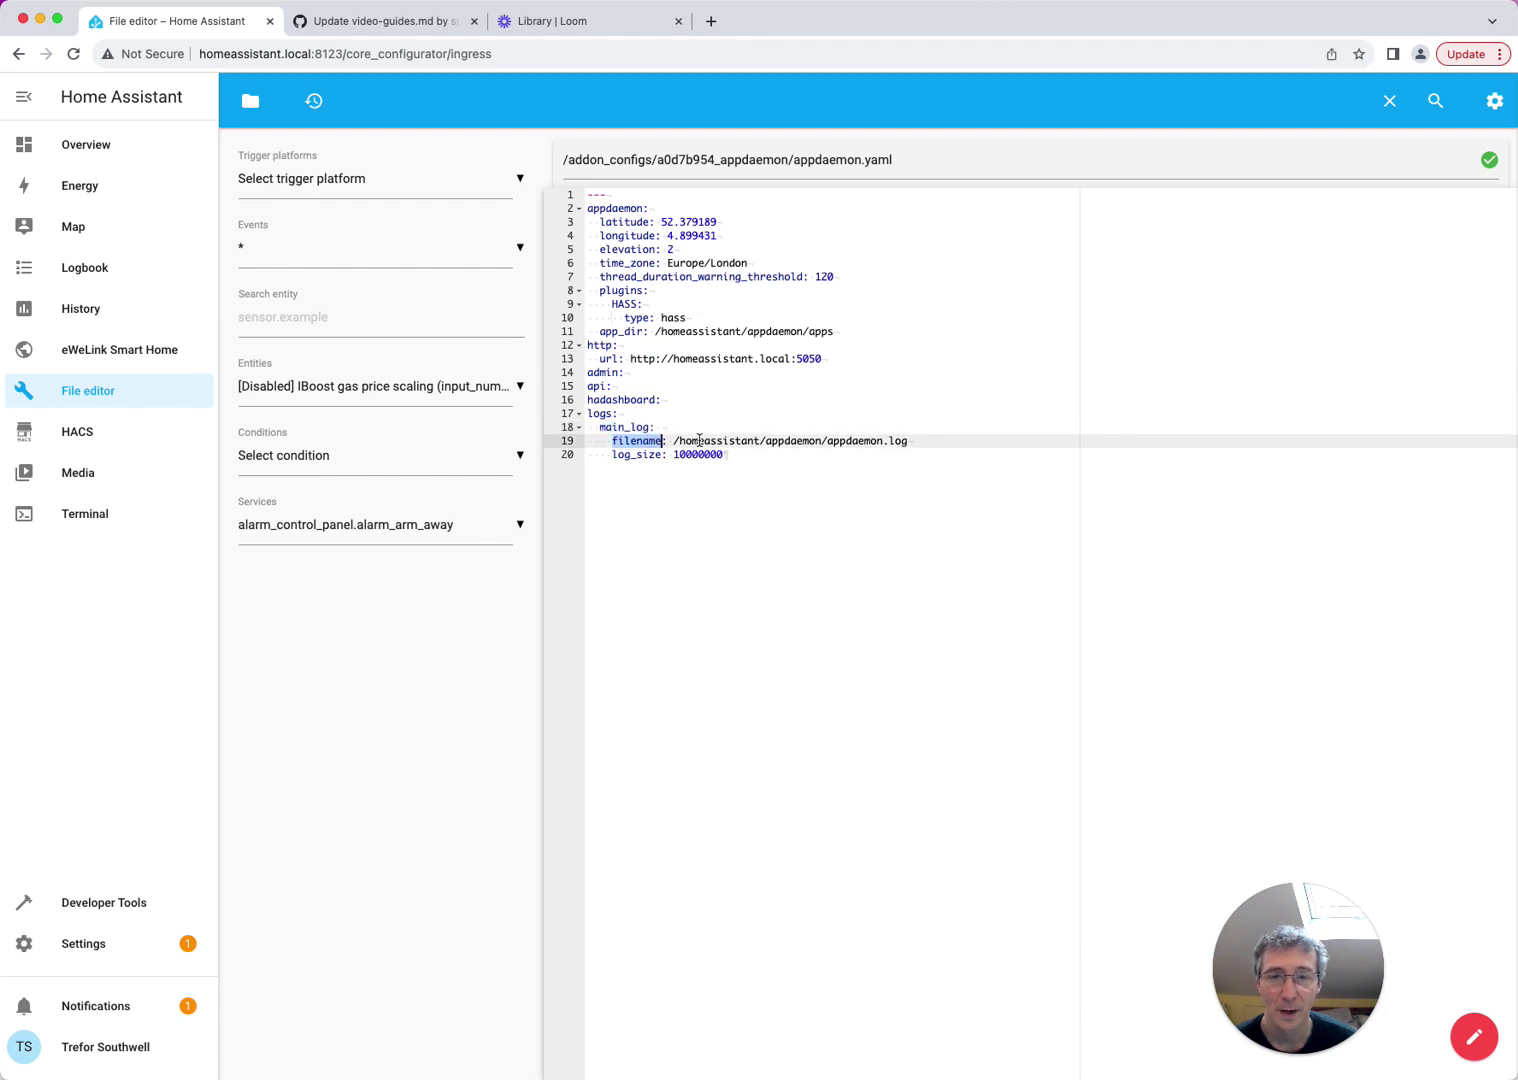
{"action": "double_click", "coordinate": [808, 441]}
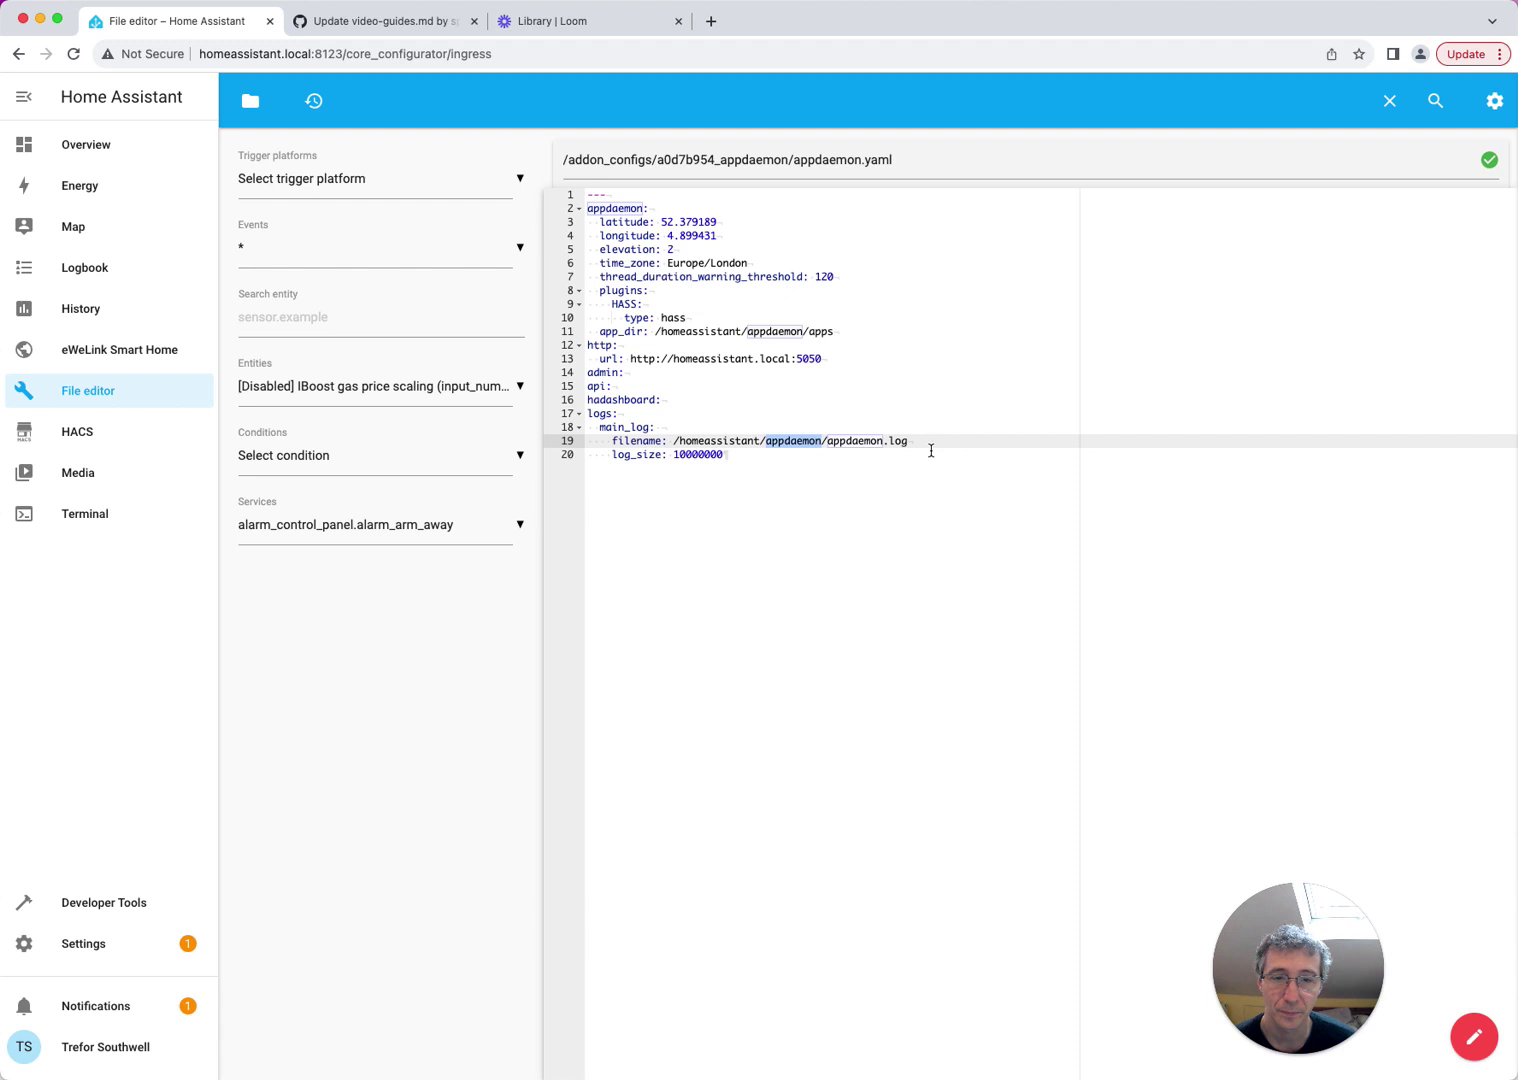
{"action": "left_click", "coordinate": [702, 456]}
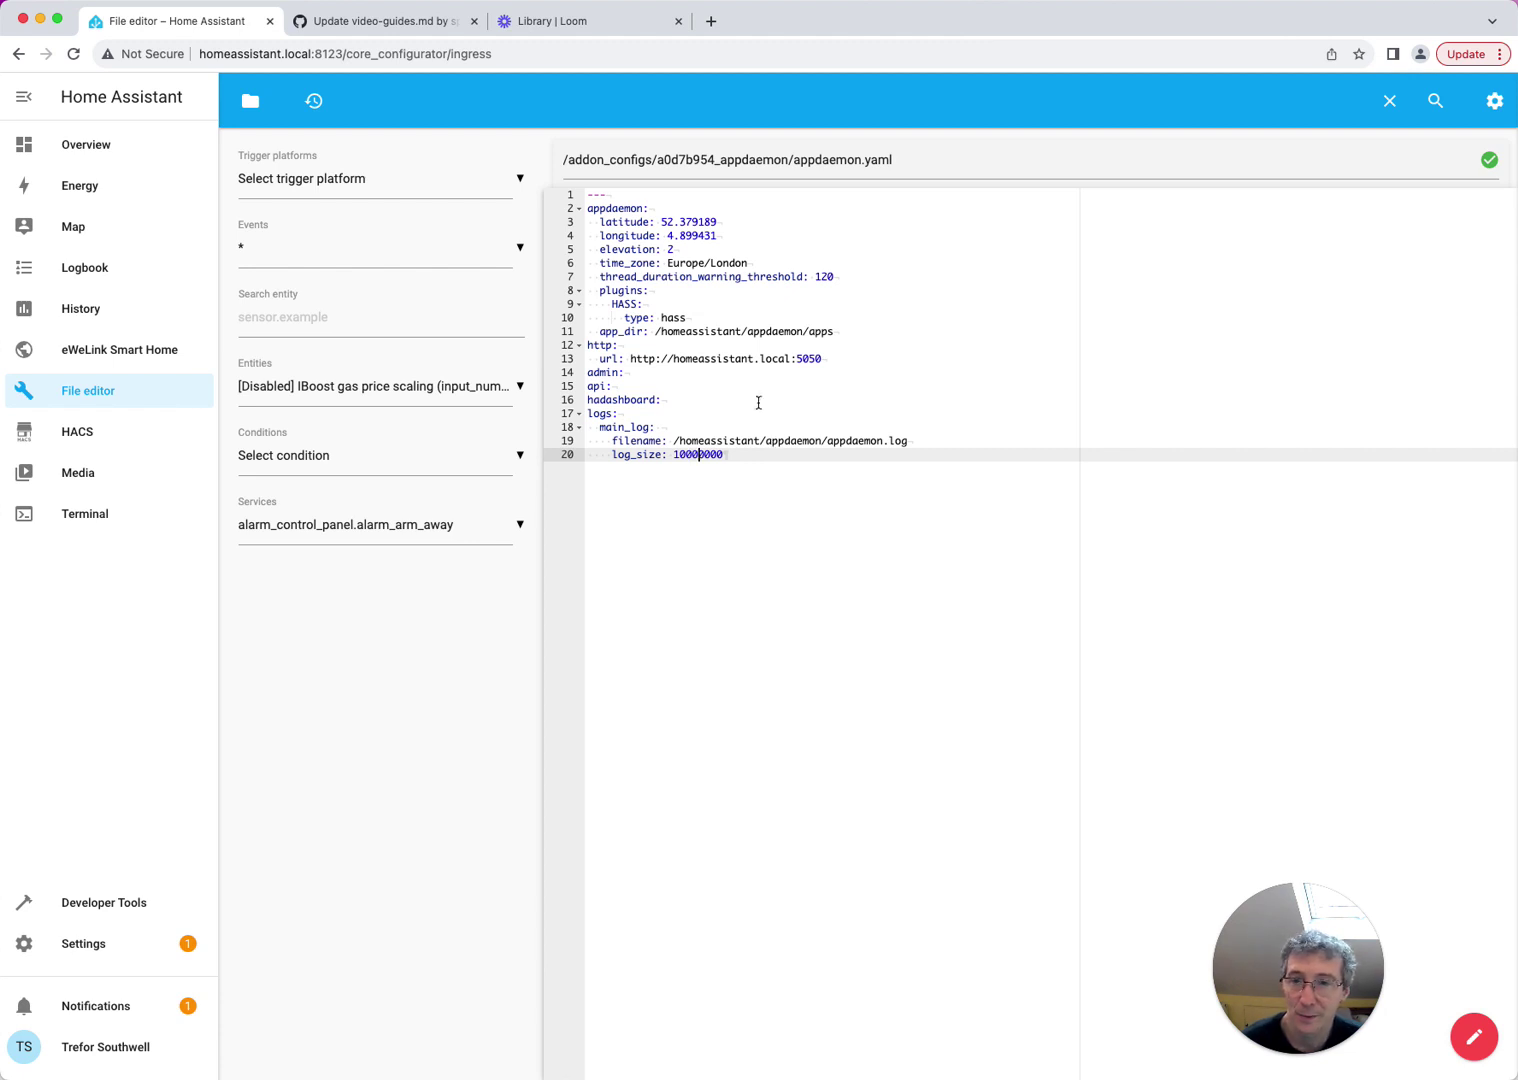
Navigate from the root folder to /homeassistant/appdaemon and open appdaemon.log
{"action": "left_click", "coordinate": [237, 98]}
{"action": "left_click", "coordinate": [240, 157]}
{"action": "left_click", "coordinate": [240, 156]}
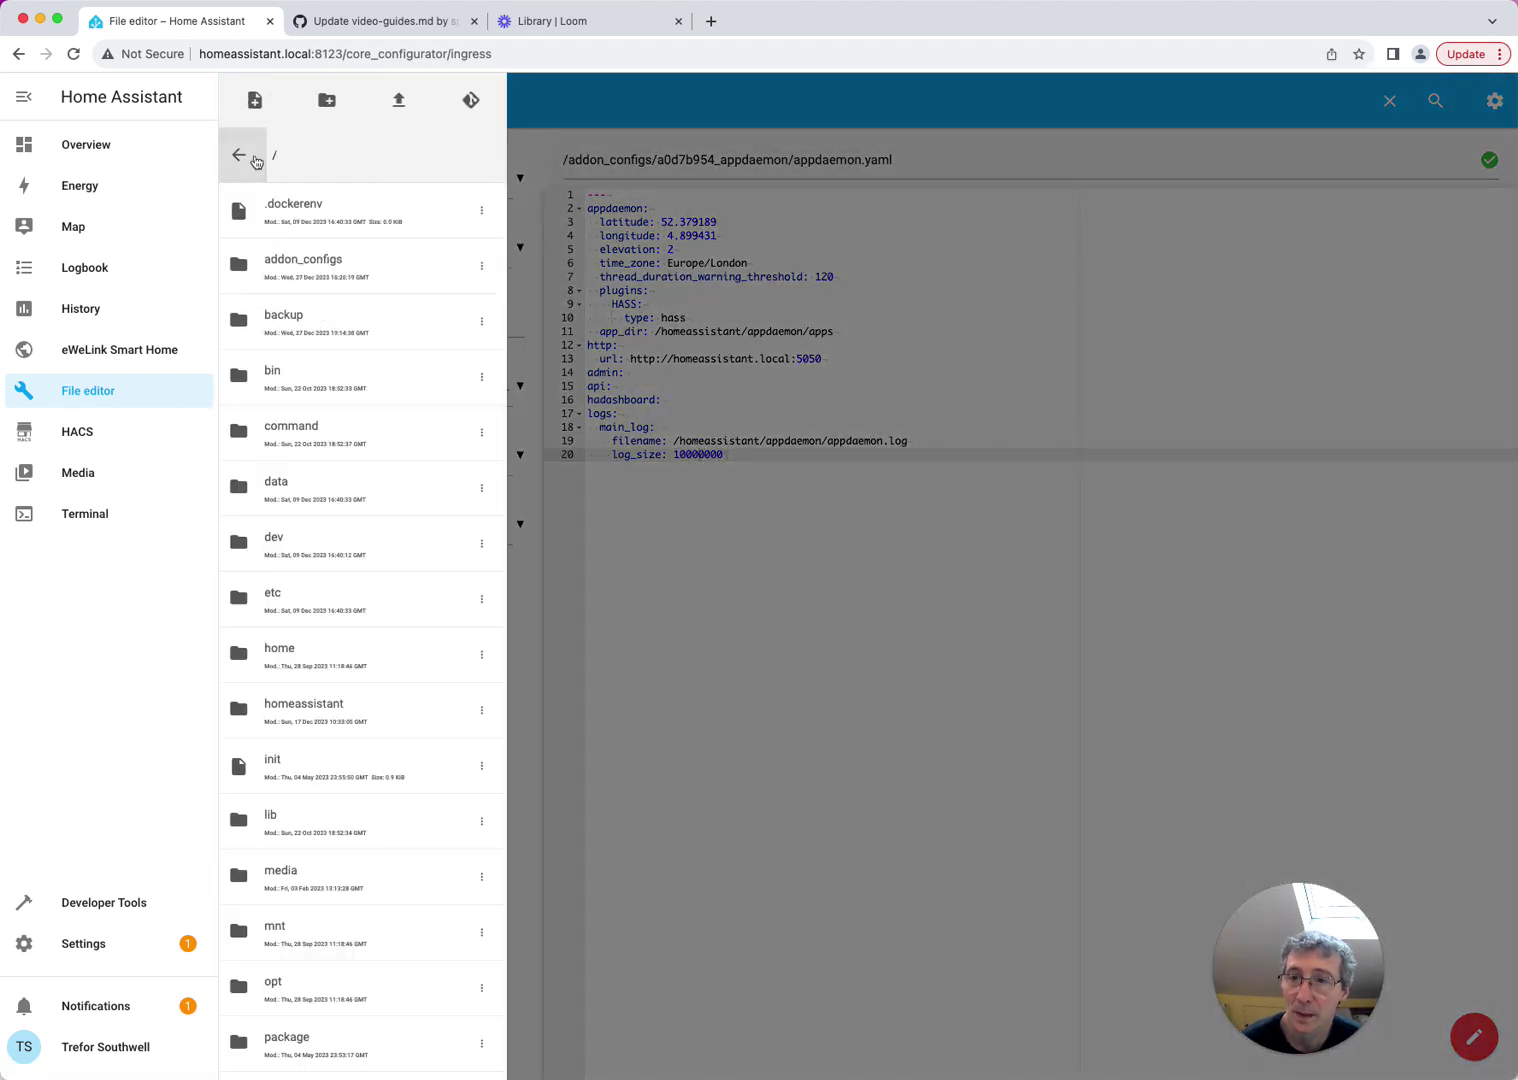
{"action": "left_click", "coordinate": [335, 707]}
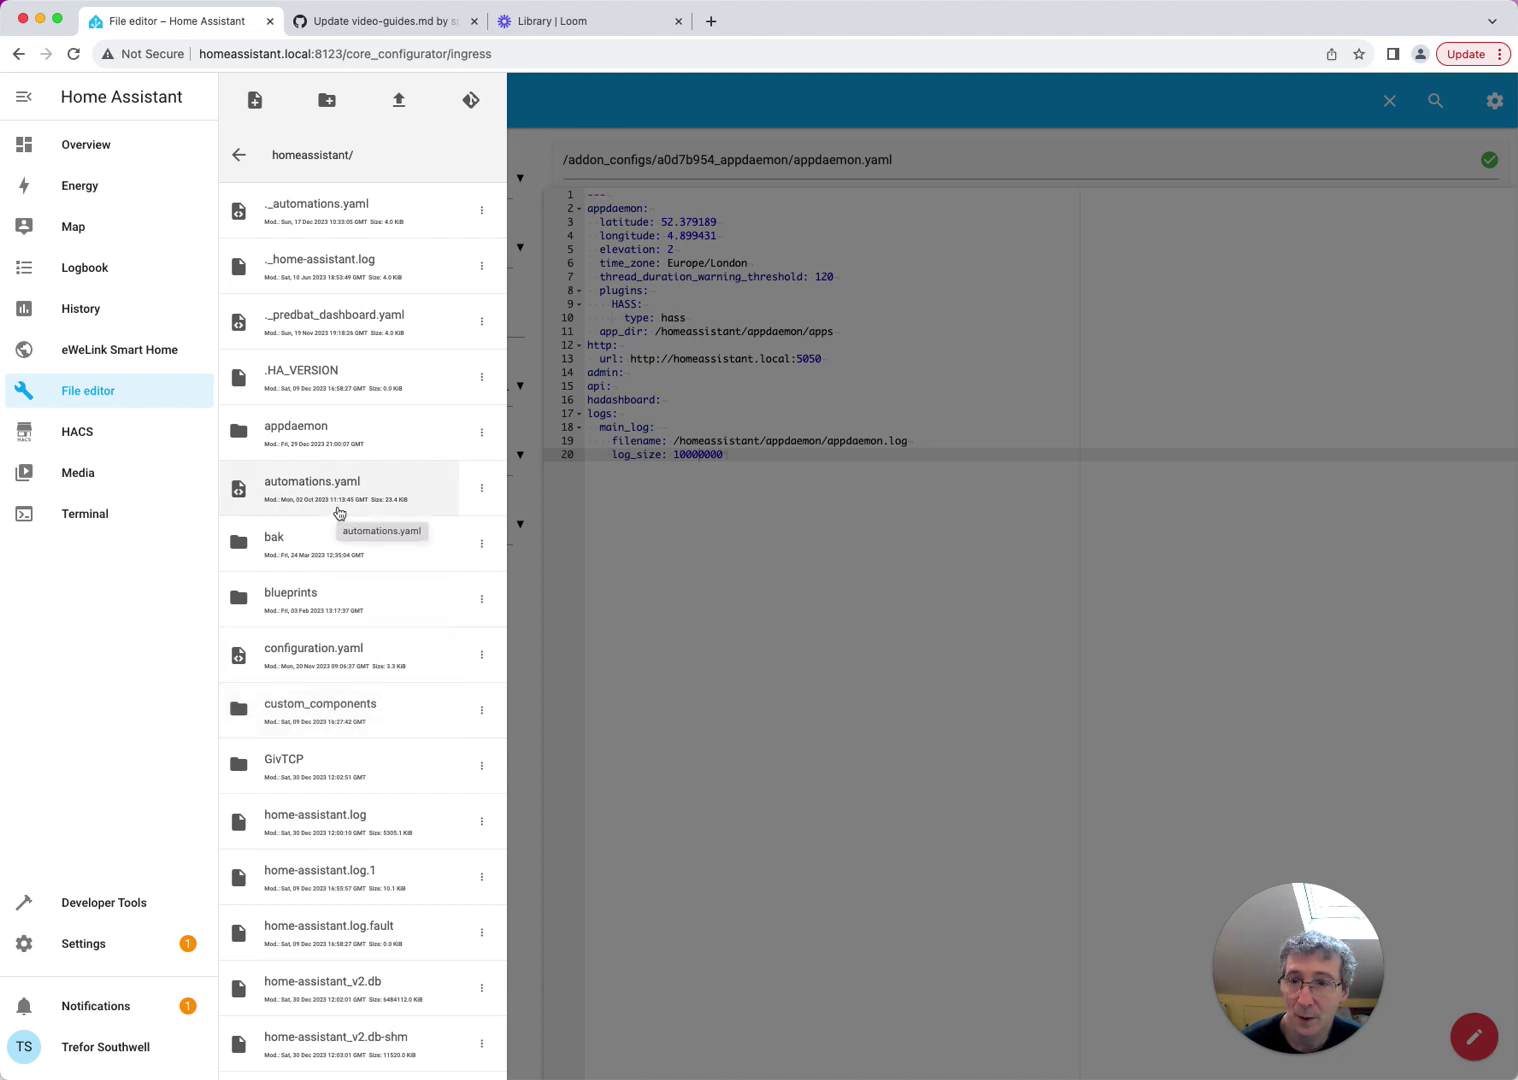
{"action": "scroll", "coordinate": [341, 446], "scroll_direction": "down", "scroll_amount": 3}
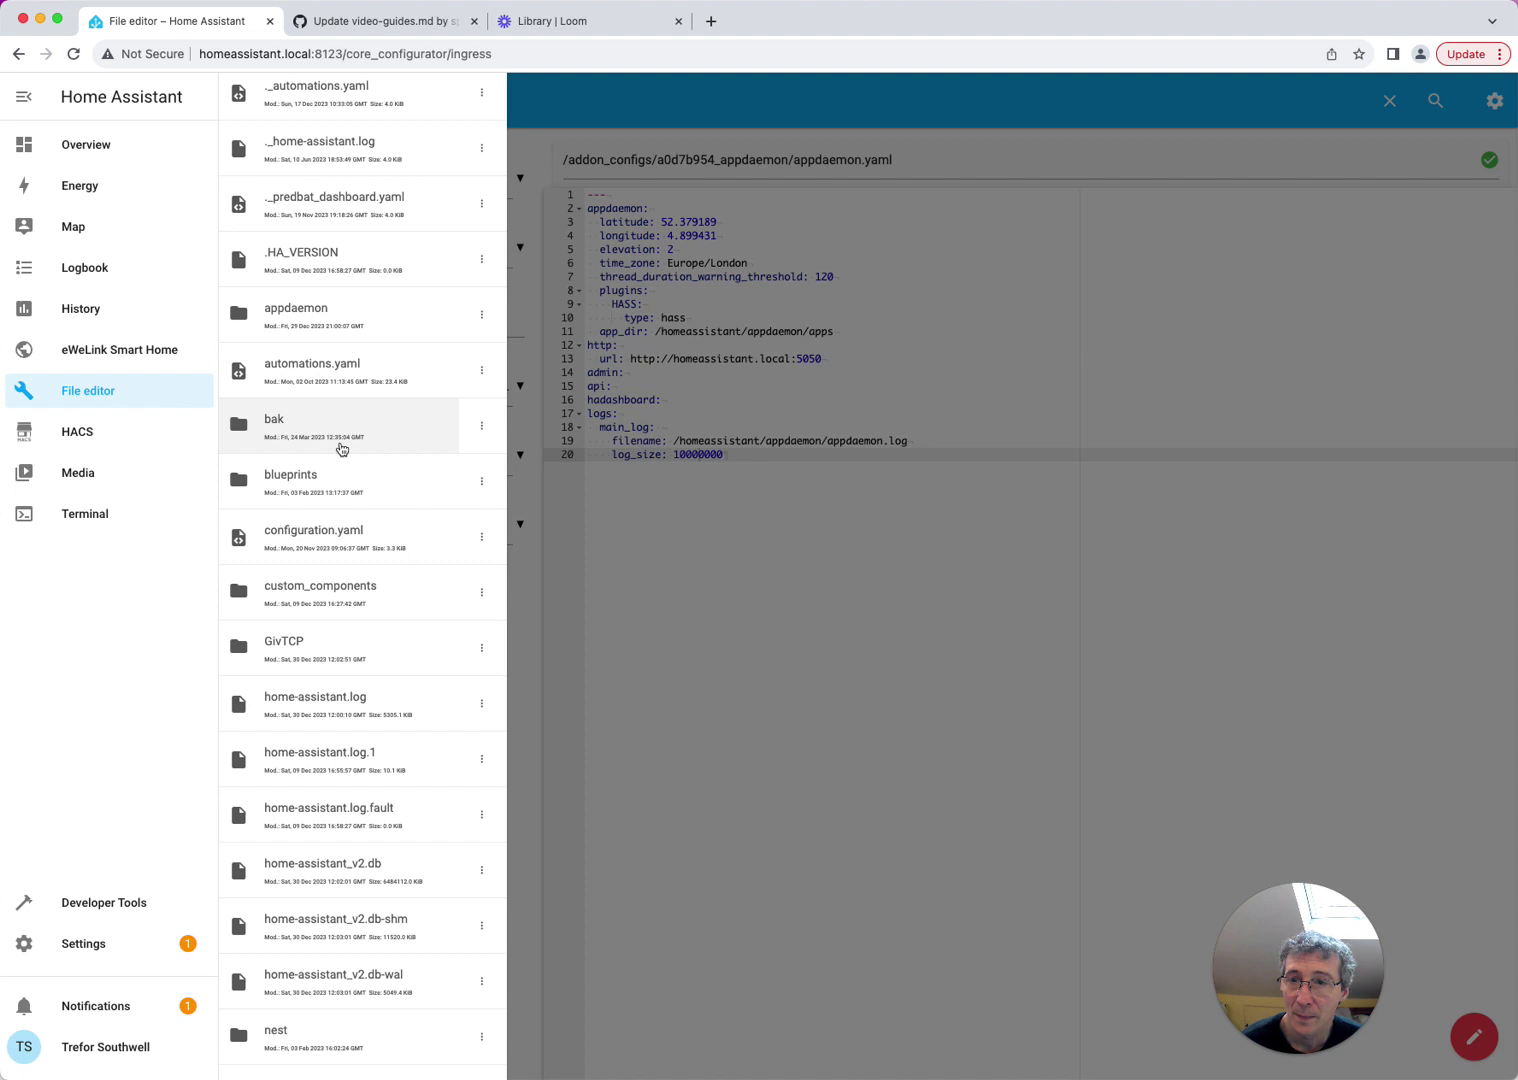
{"action": "scroll", "coordinate": [341, 446], "scroll_direction": "up", "scroll_amount": 1}
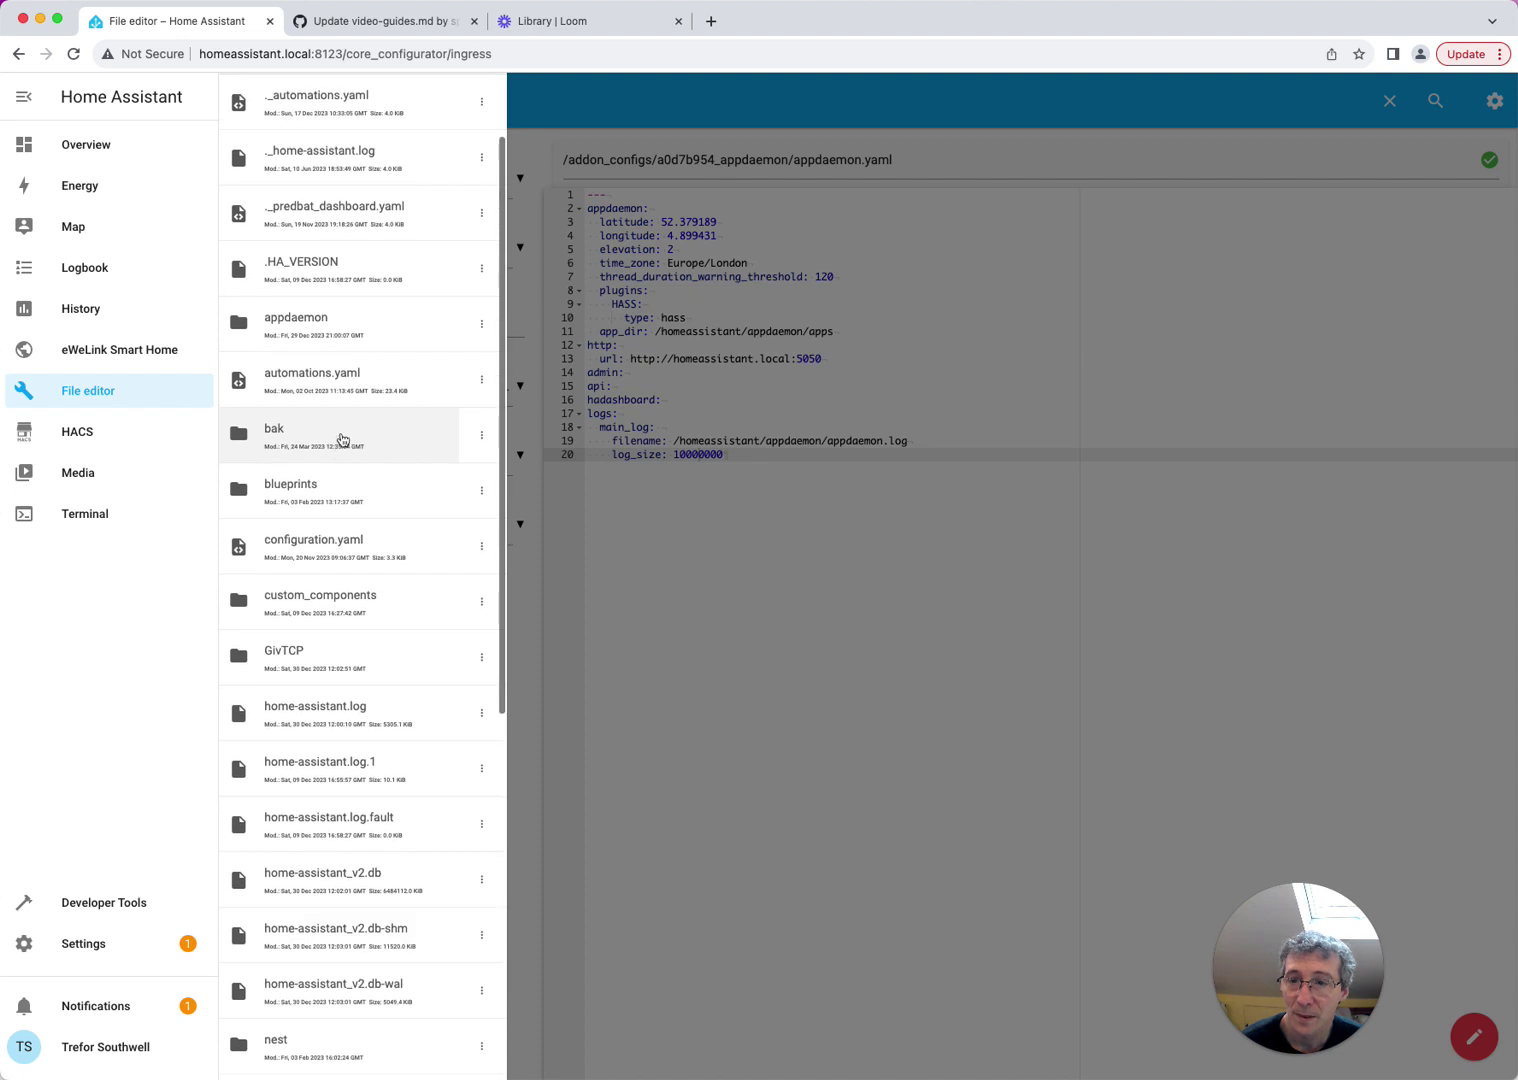
{"action": "left_click", "coordinate": [315, 322]}
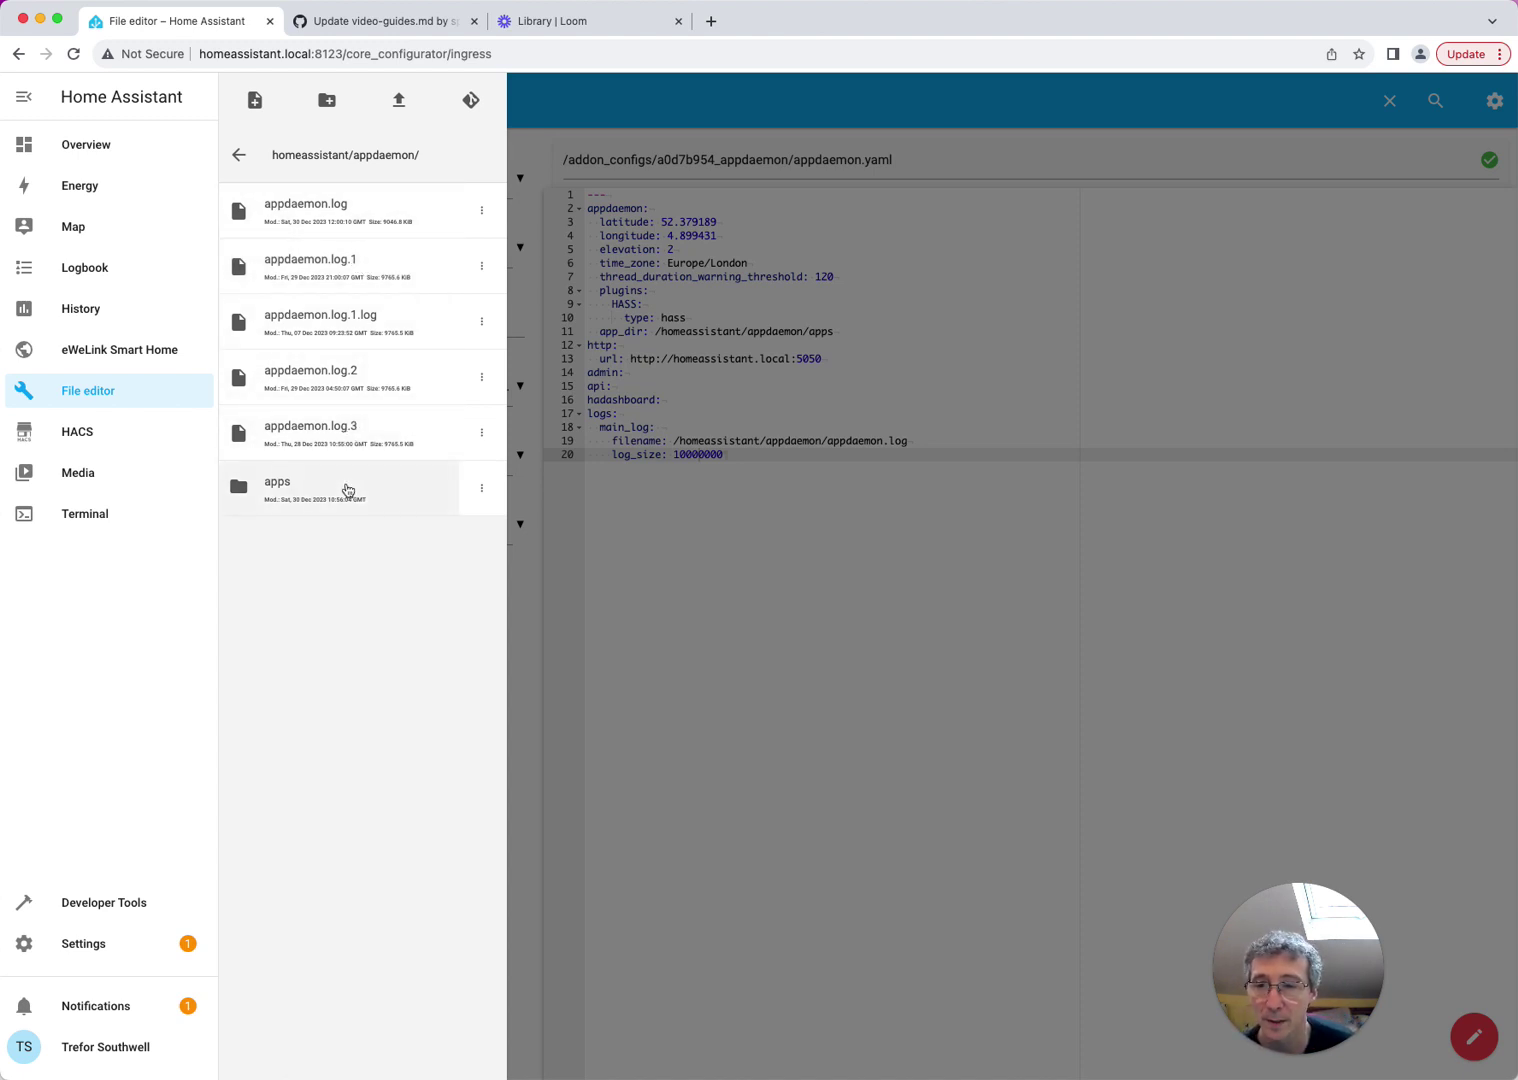
{"action": "left_click", "coordinate": [339, 210]}
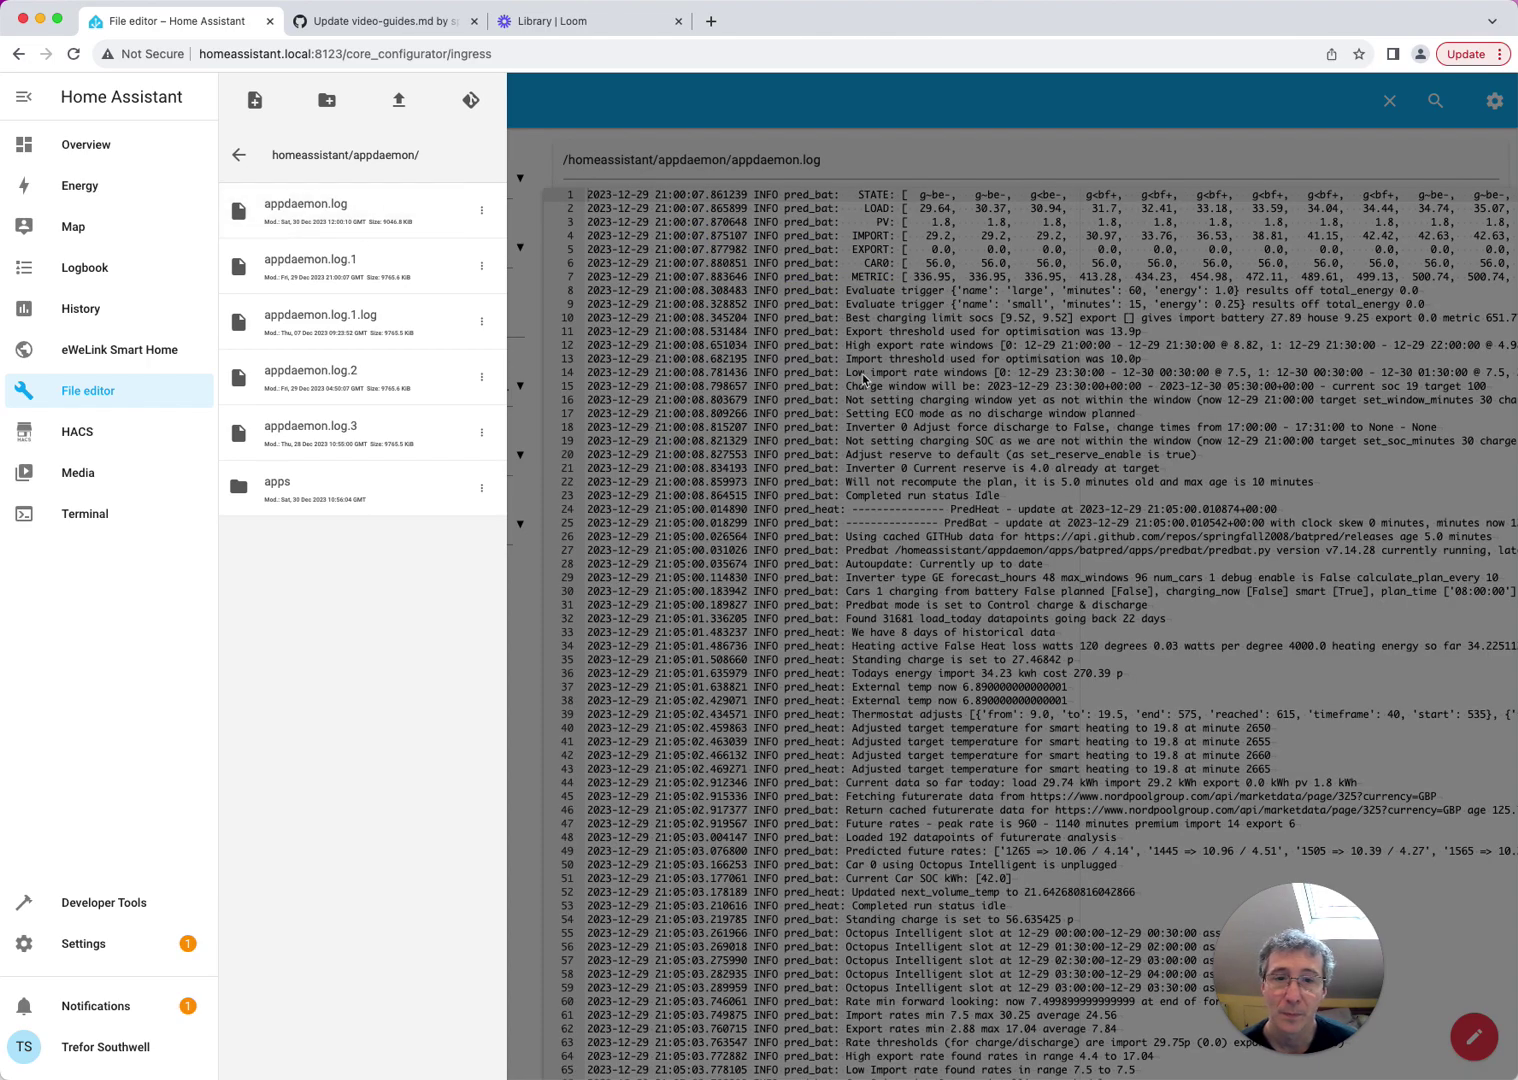
Scroll to the end of appdaemon.log to confirm the latest run finished at status Idle
{"action": "left_click", "coordinate": [863, 378]}
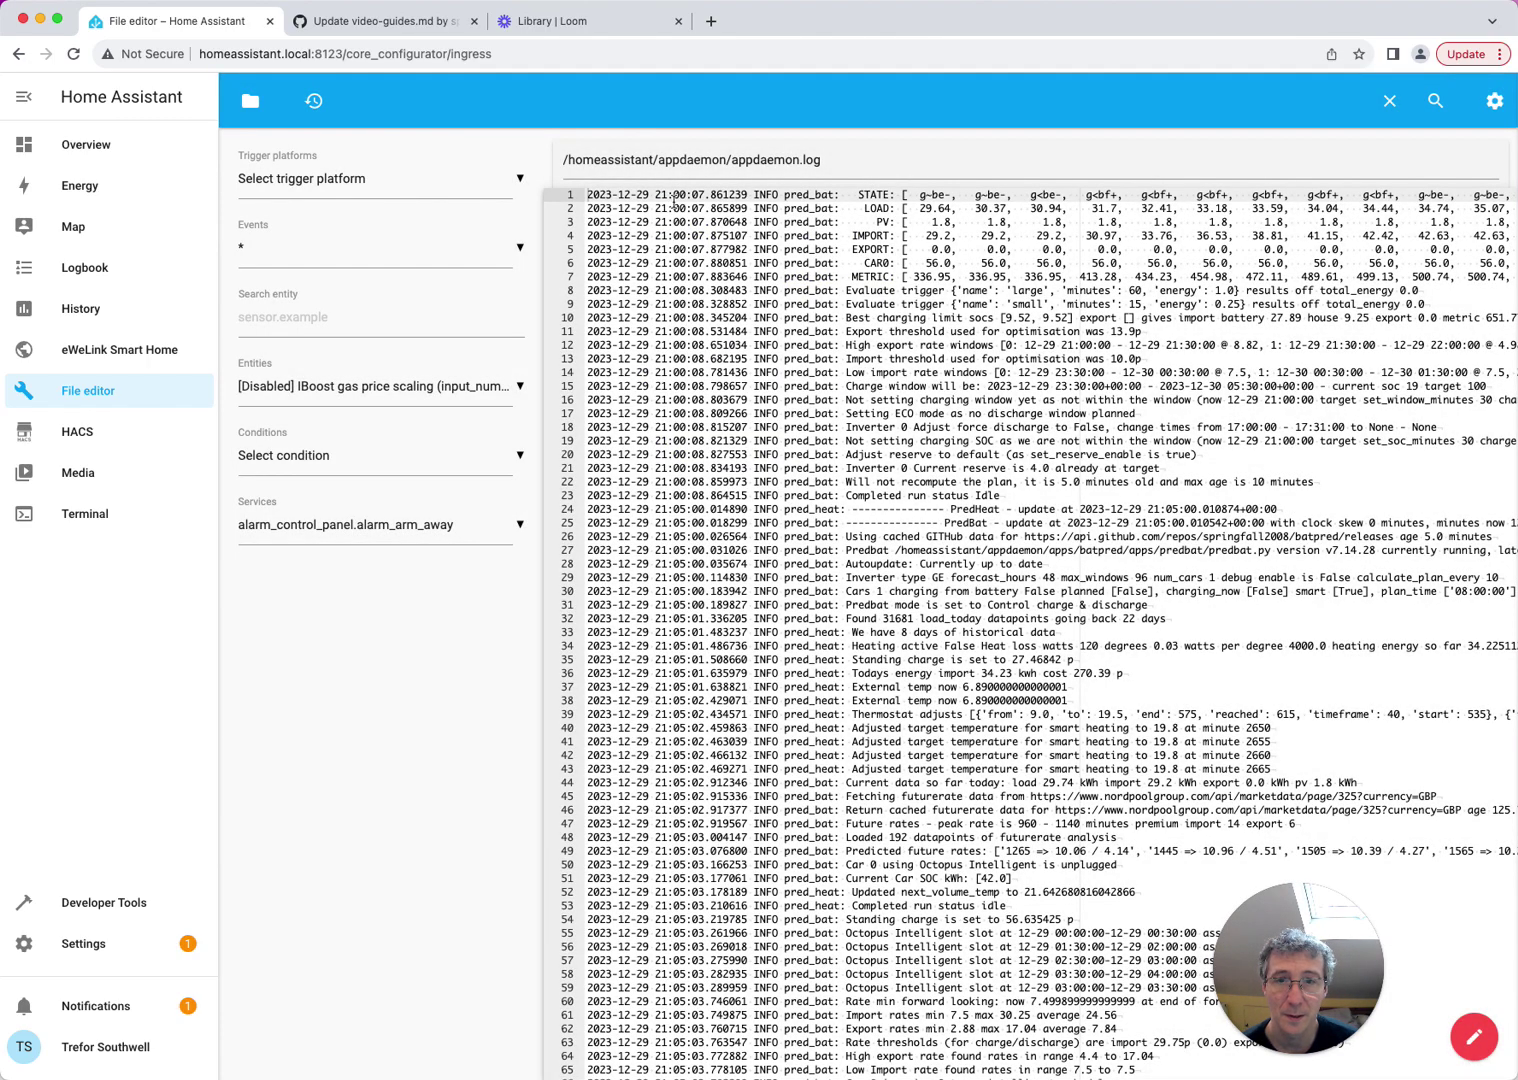
{"action": "scroll", "coordinate": [720, 530], "scroll_direction": "down", "scroll_amount": 10}
{"action": "scroll", "coordinate": [1450, 722], "scroll_direction": "down", "scroll_amount": 20}
{"action": "scroll", "coordinate": [977, 1003], "scroll_direction": "down", "scroll_amount": 20}
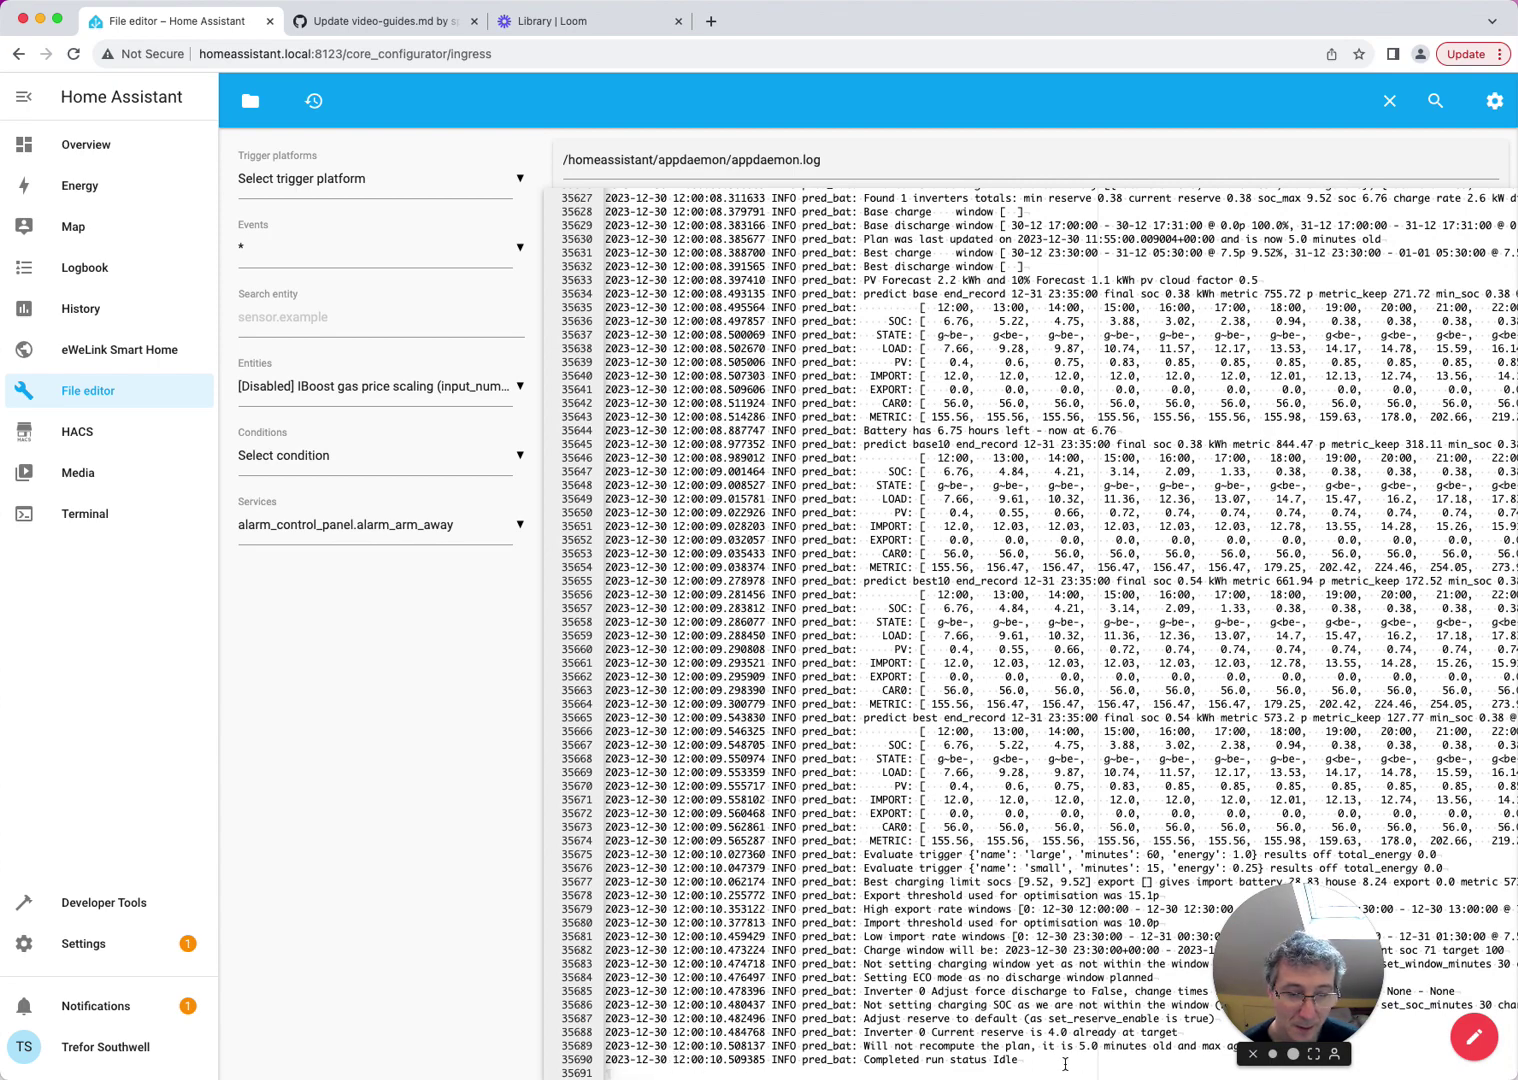
{"action": "left_click_drag", "start_coordinate": [1065, 1063], "coordinate": [922, 829]}
{"action": "scroll", "coordinate": [922, 833], "scroll_direction": "up", "scroll_amount": 3}
{"action": "scroll", "coordinate": [922, 833], "scroll_direction": "up", "scroll_amount": 4}
{"action": "left_click", "coordinate": [254, 101]}
Drill into apps/batpred/config to inspect the Predbat app configuration
{"action": "left_click", "coordinate": [328, 490]}
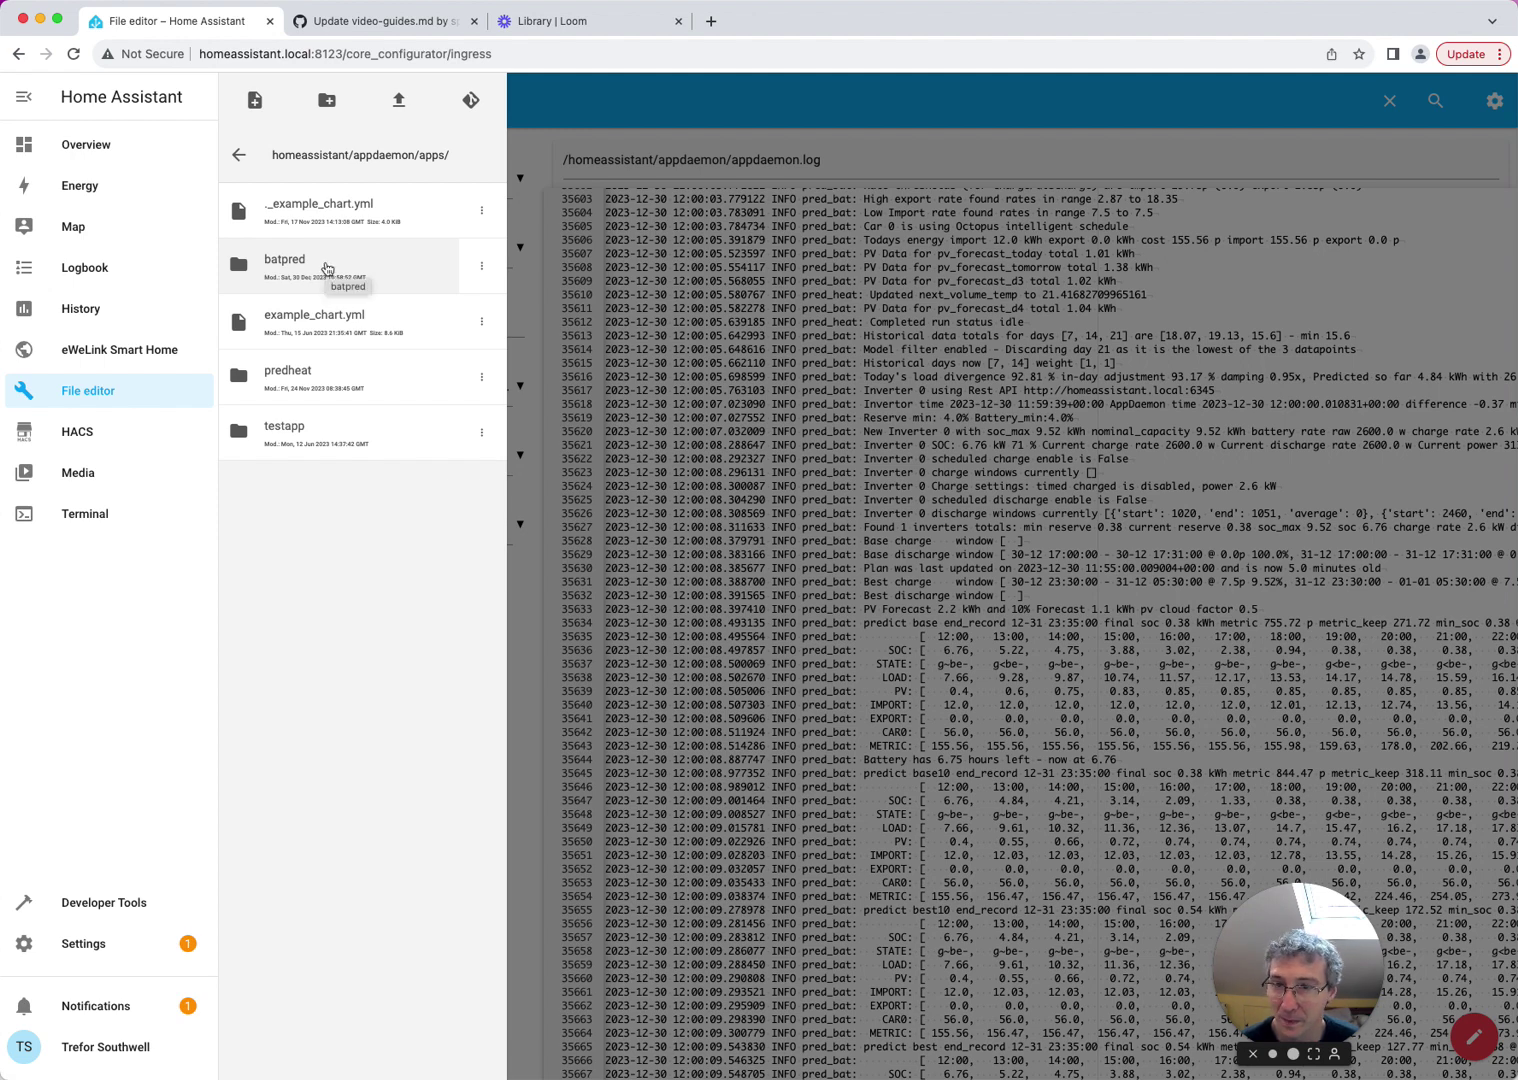
{"action": "left_click", "coordinate": [326, 268]}
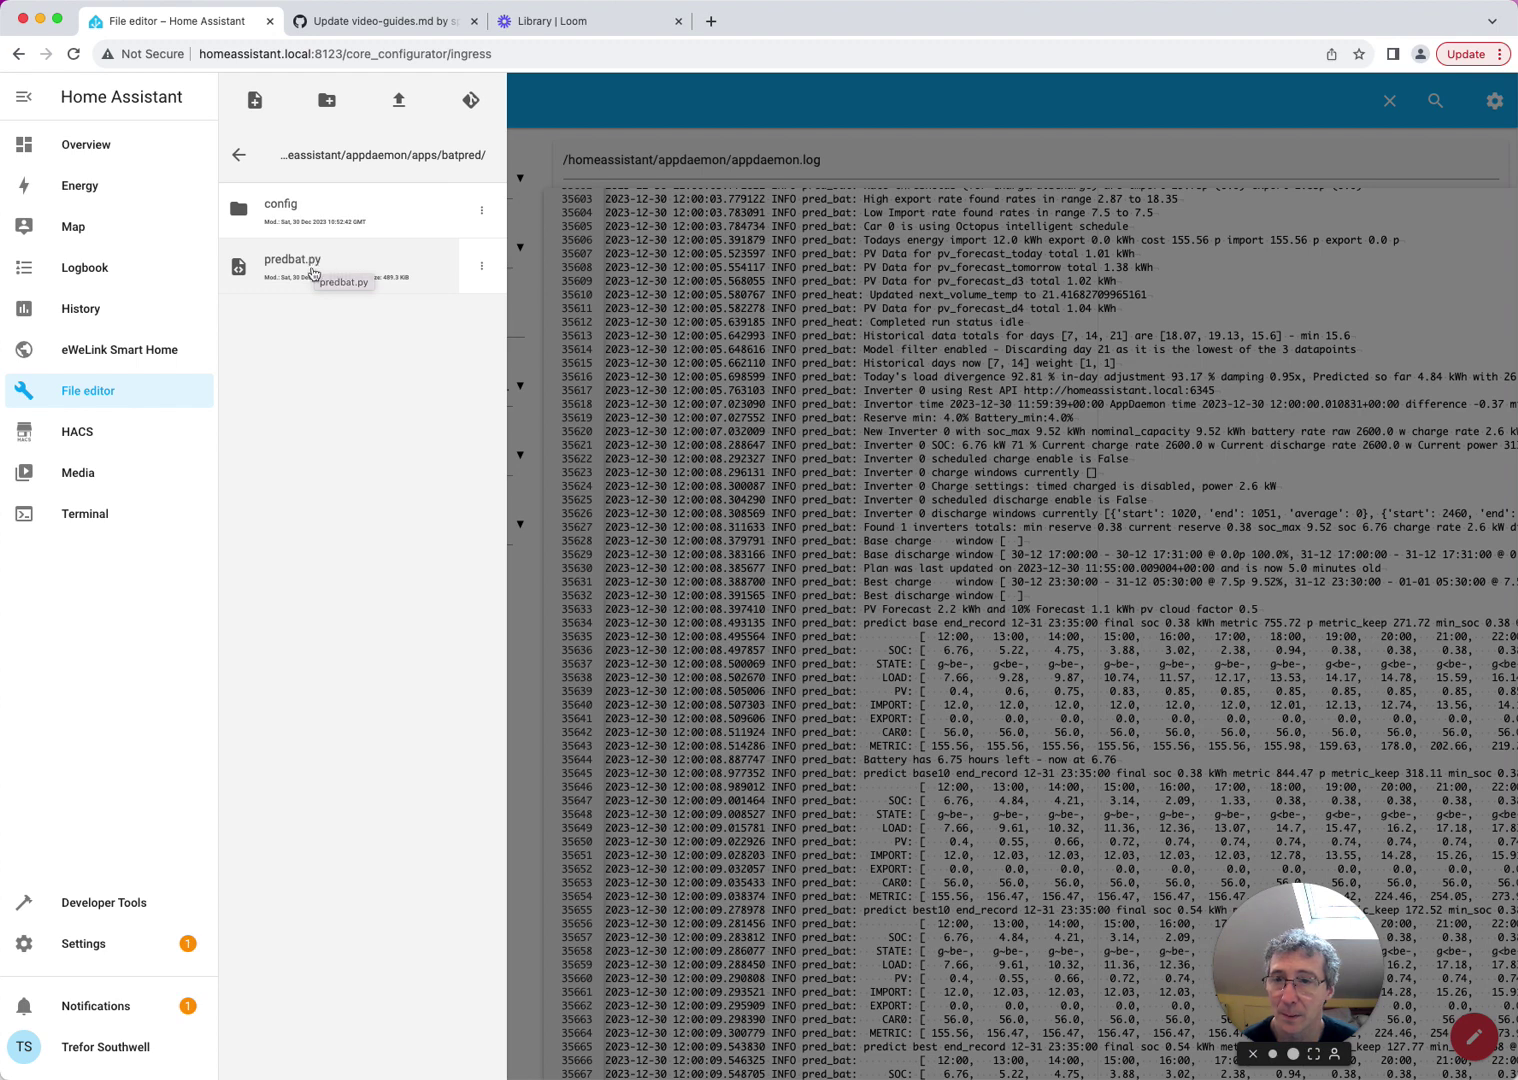
{"action": "left_click", "coordinate": [338, 206]}
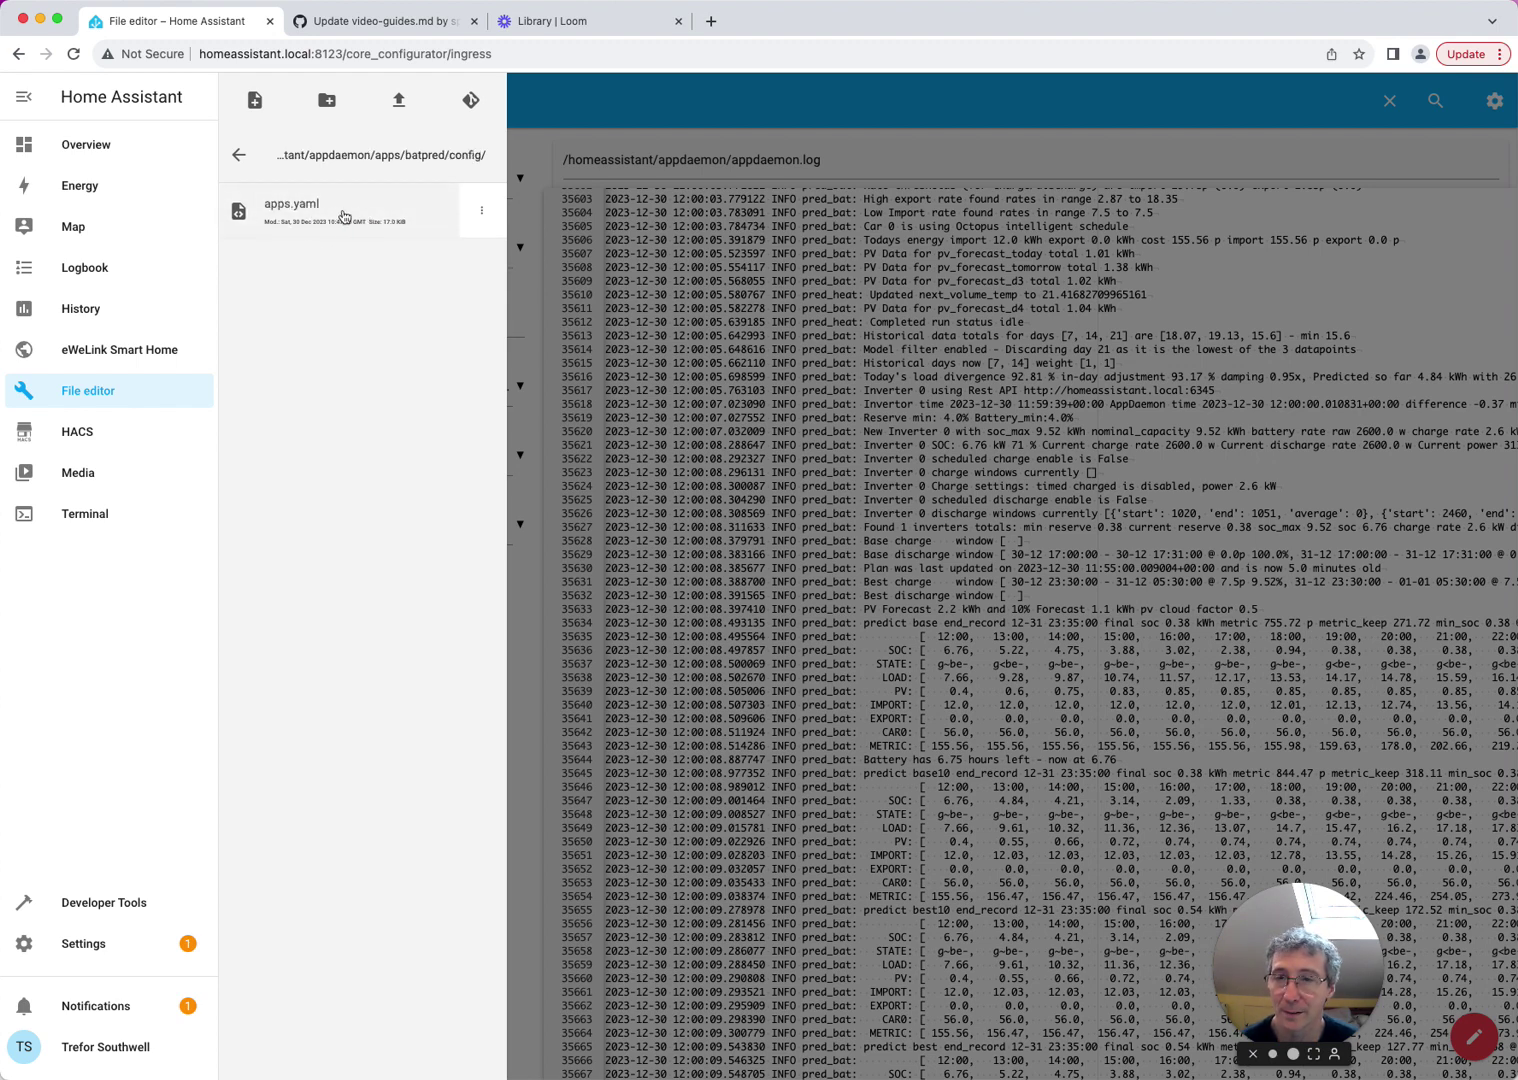
Go back up to the homeassistant folder and scroll down its file list
{"action": "left_click", "coordinate": [239, 156]}
{"action": "left_click", "coordinate": [240, 157]}
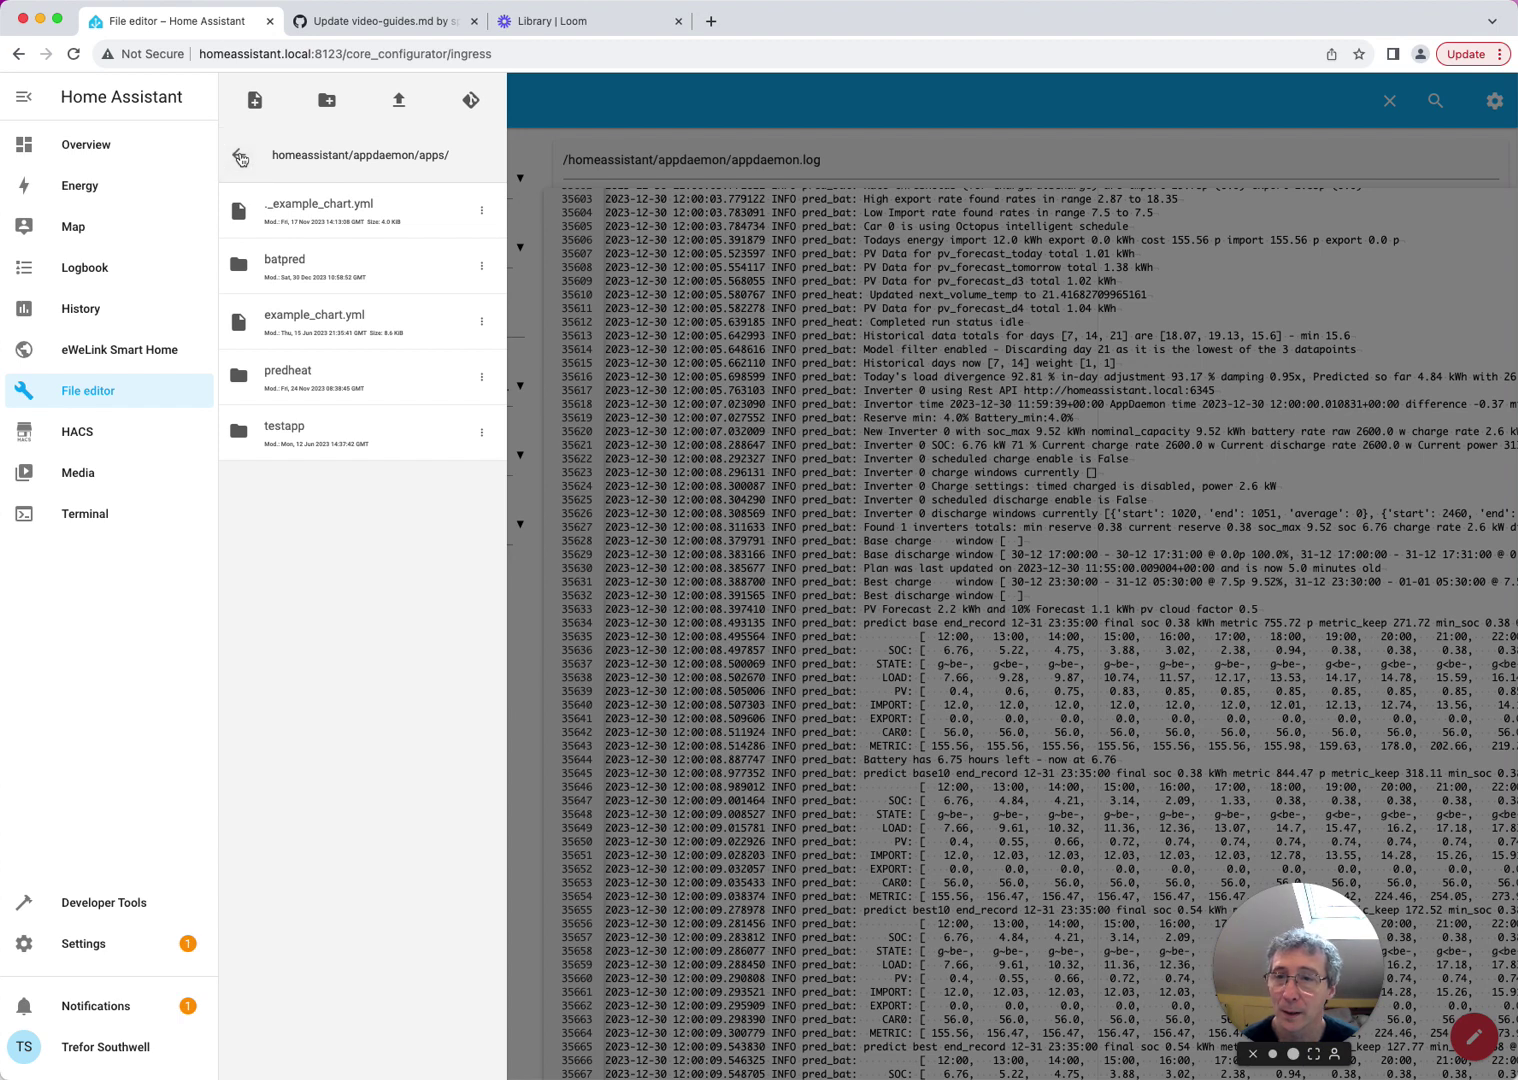
{"action": "left_click", "coordinate": [240, 157]}
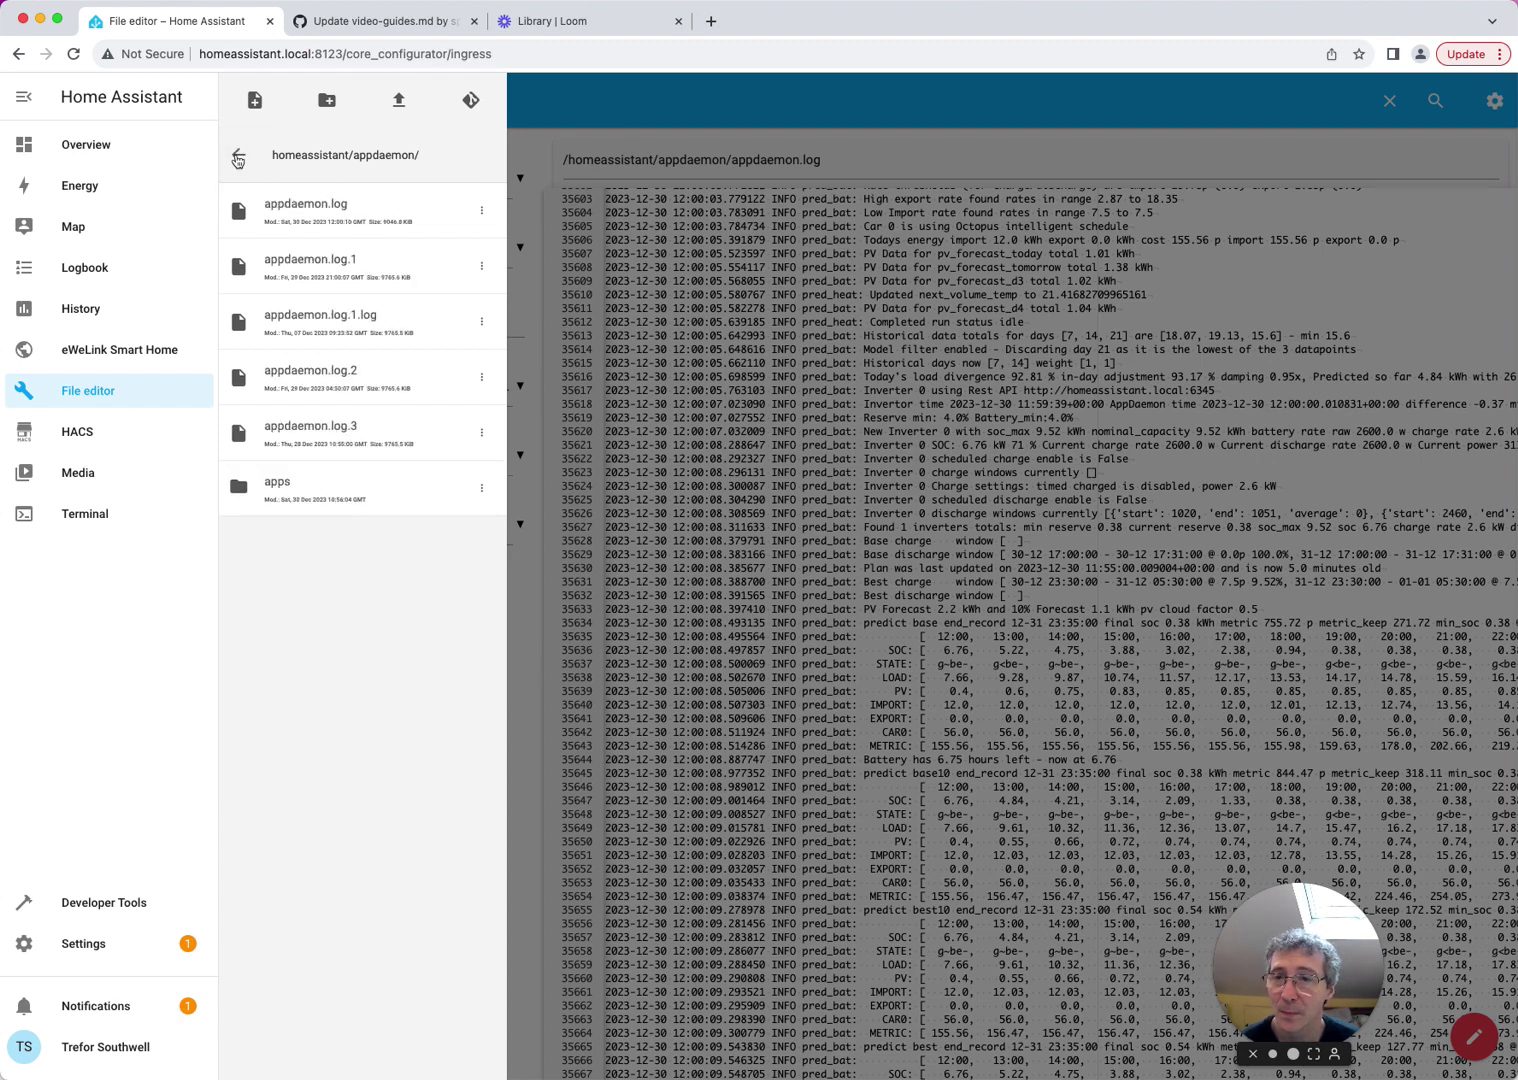
{"action": "left_click", "coordinate": [238, 157]}
{"action": "scroll", "coordinate": [290, 441], "scroll_direction": "down", "scroll_amount": 10}
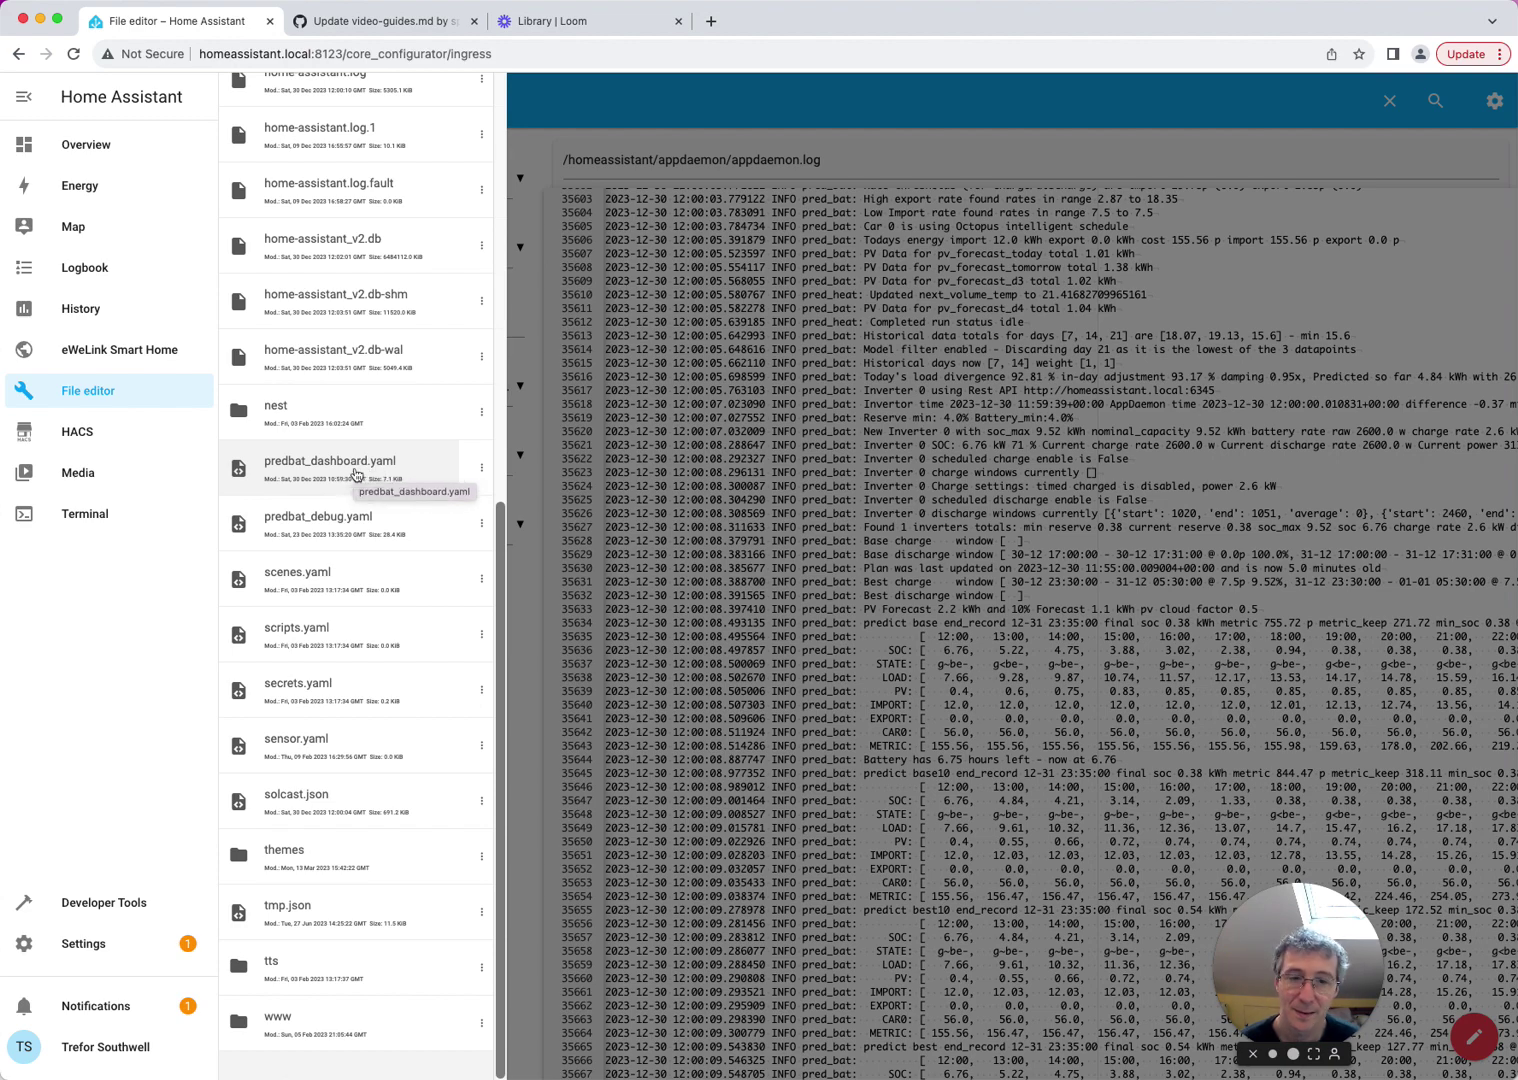
Open /homeassistant/predbat_dashboard.yaml and scroll to its top showing the Predbat v7.14.28 entities card
{"action": "left_click", "coordinate": [356, 474]}
{"action": "left_click", "coordinate": [770, 357]}
{"action": "scroll", "coordinate": [781, 318], "scroll_direction": "up", "scroll_amount": 20}
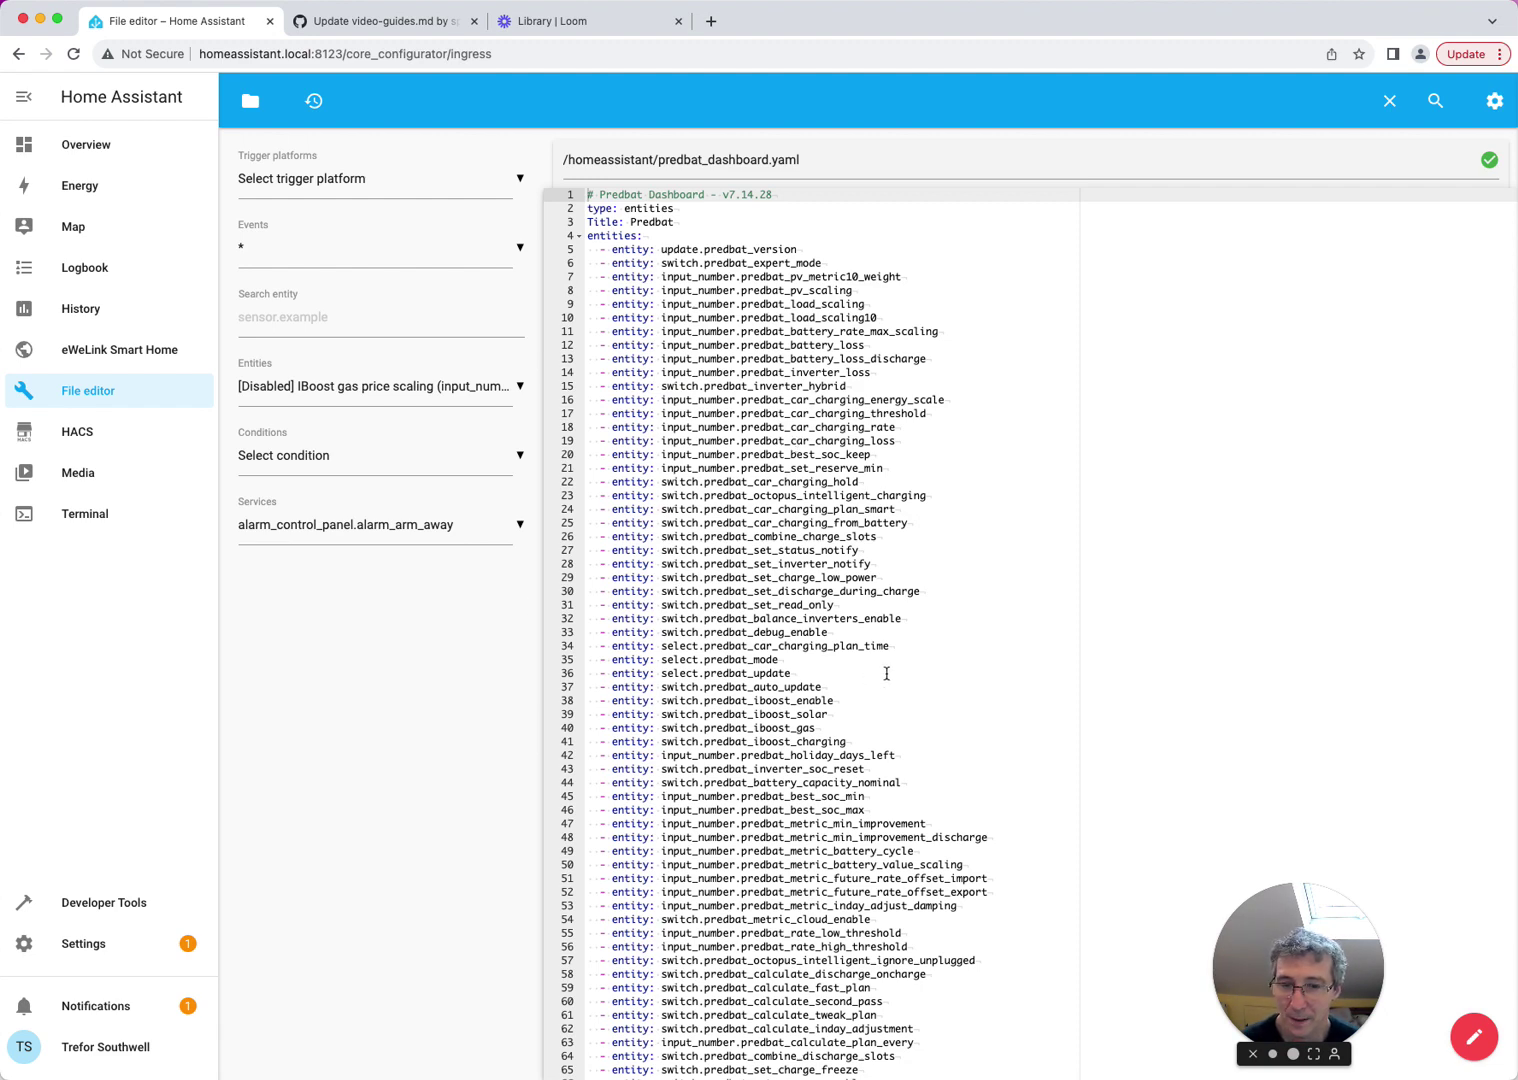
Go to the Overview's PREDBAT tab and open the Predbat Status details
{"action": "left_click", "coordinate": [100, 150]}
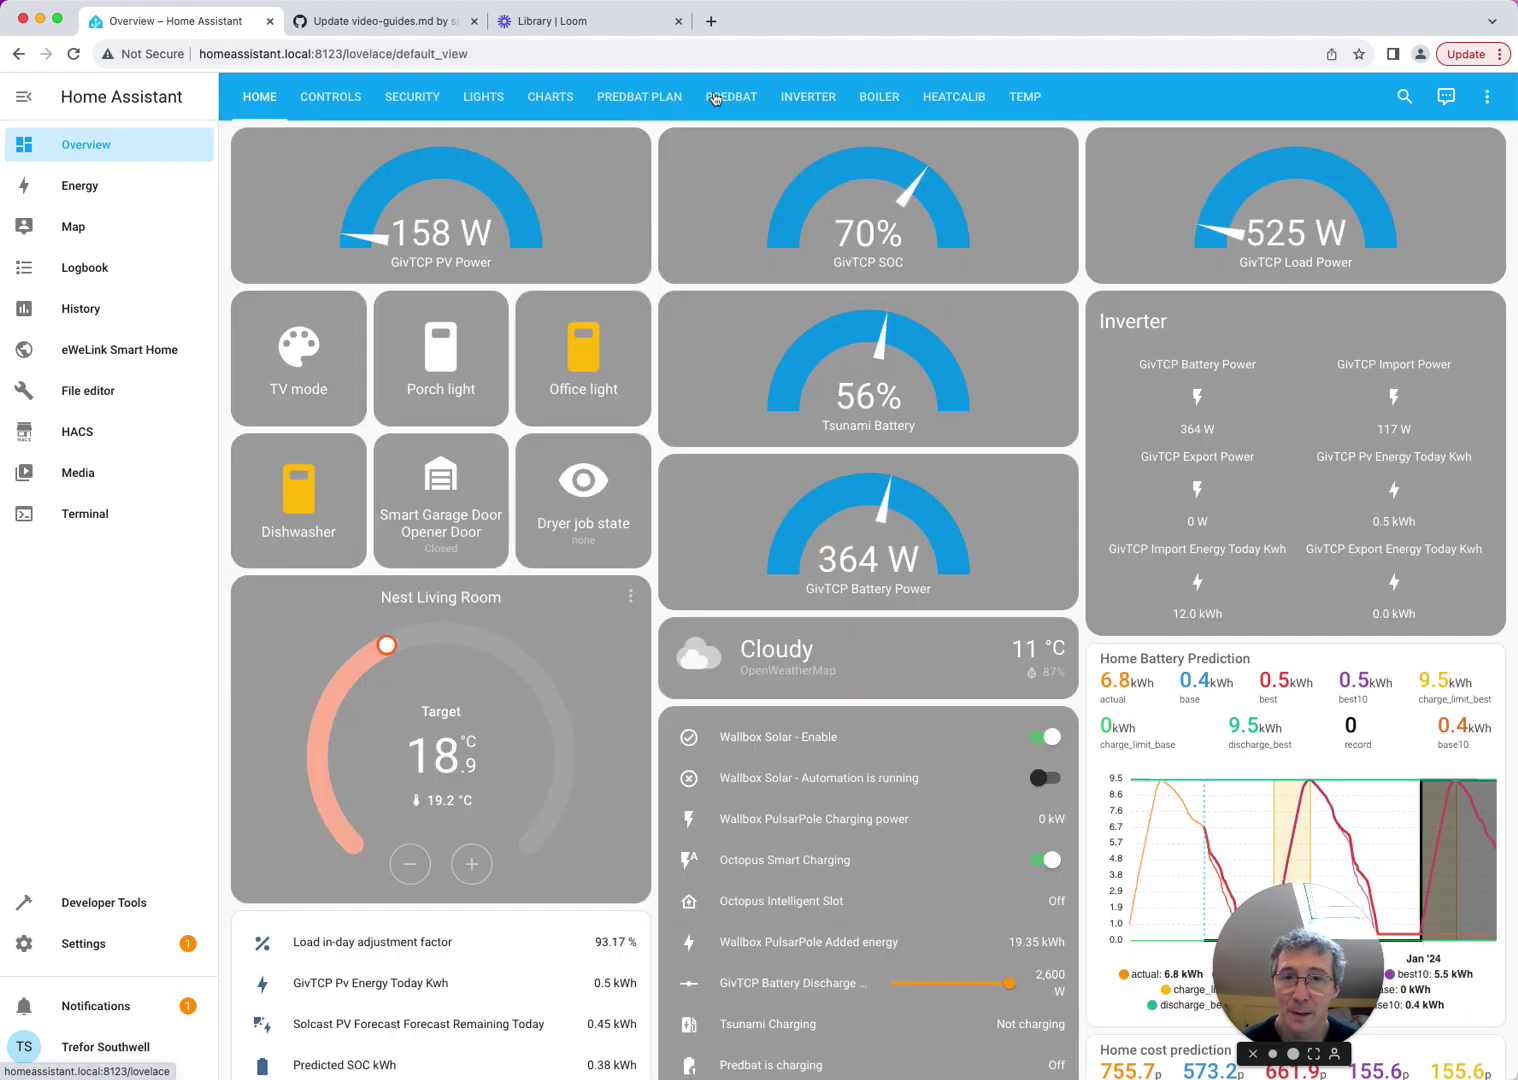
{"action": "left_click", "coordinate": [714, 98]}
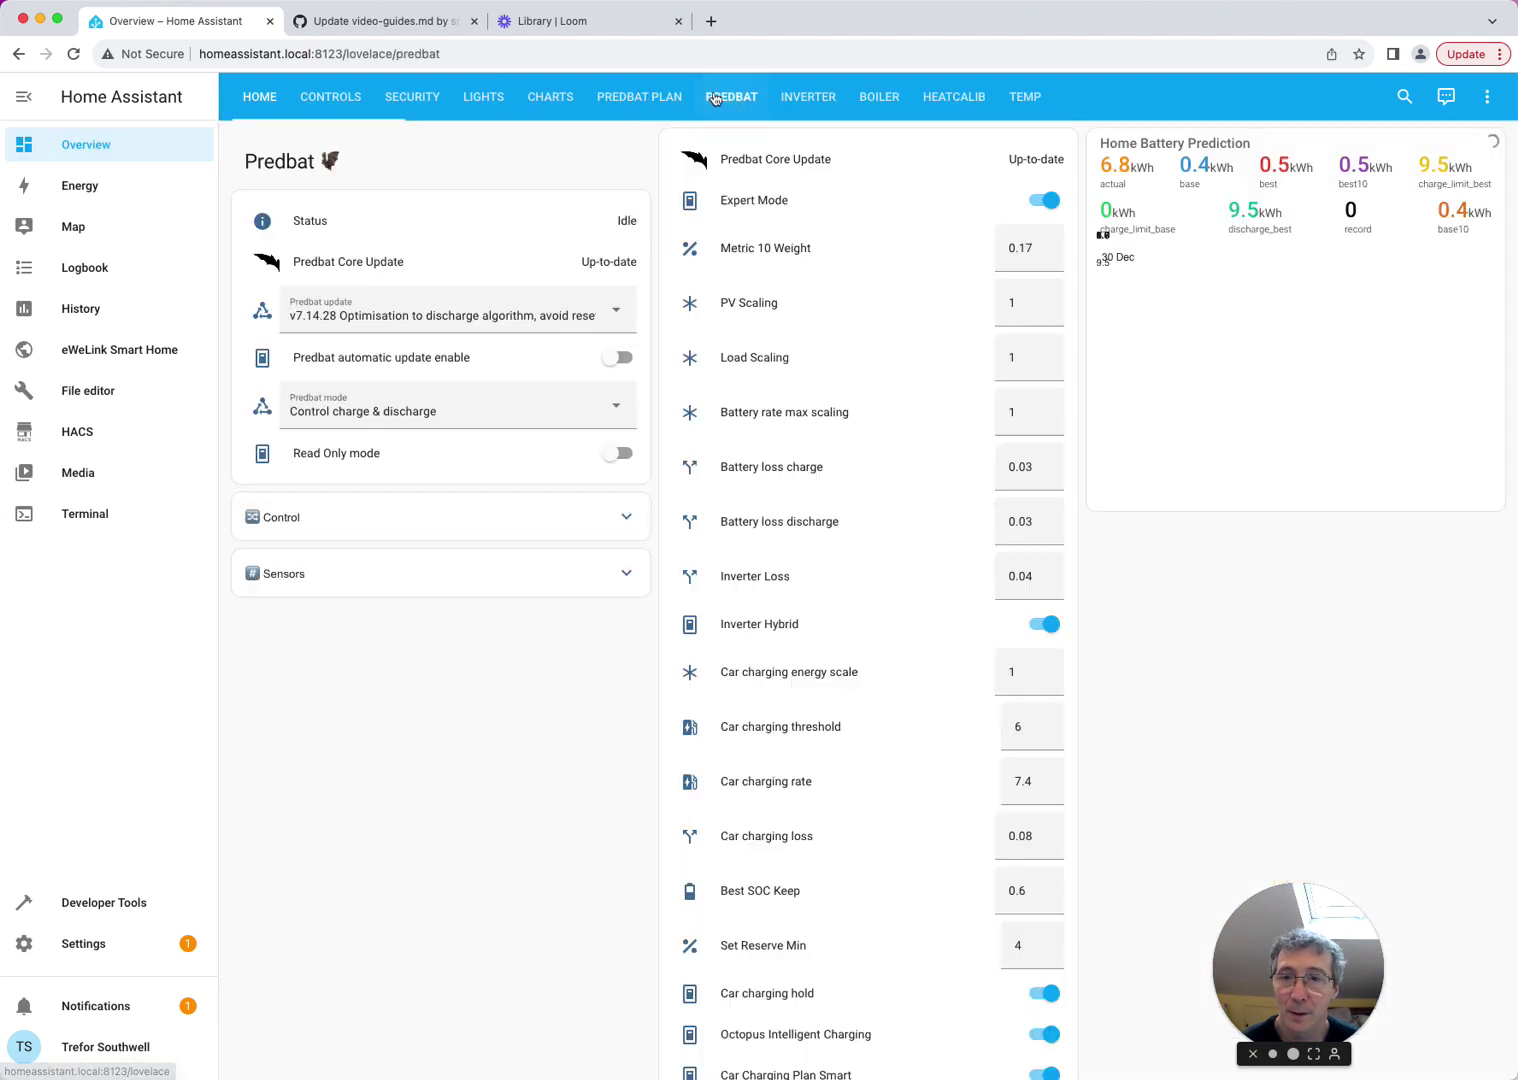
{"action": "left_click", "coordinate": [264, 224]}
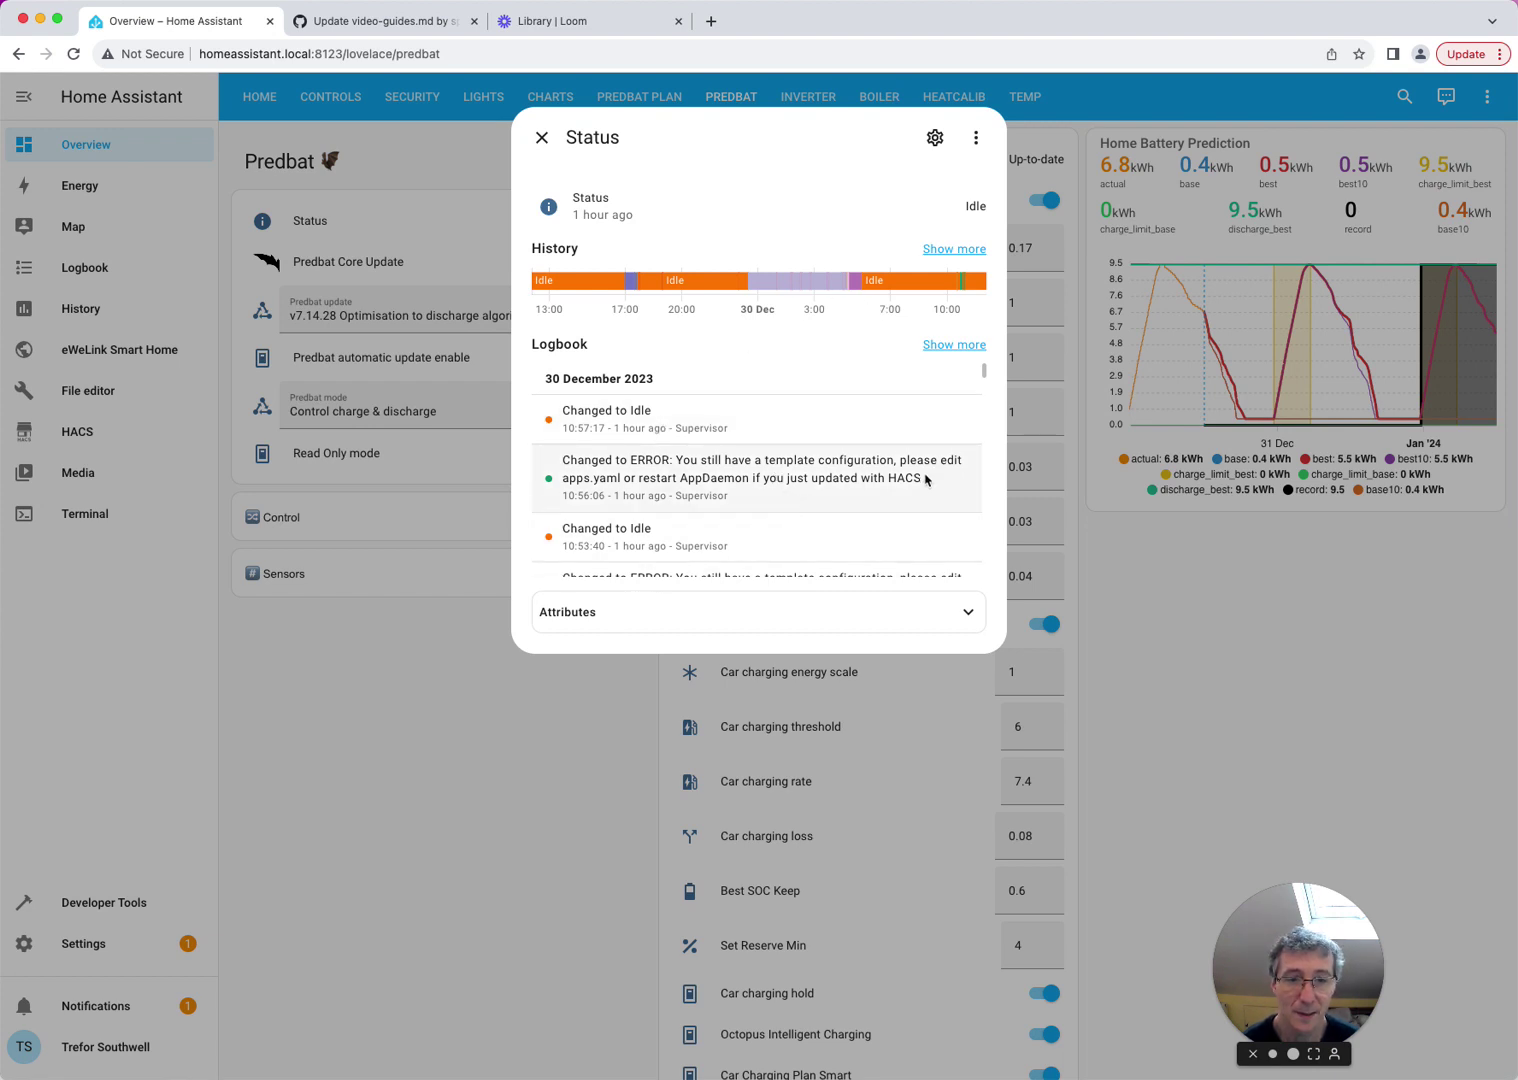
Review the Status logbook entries and attributes, confirming Idle, then close the dialog
{"action": "left_click_drag", "start_coordinate": [925, 479], "coordinate": [630, 465]}
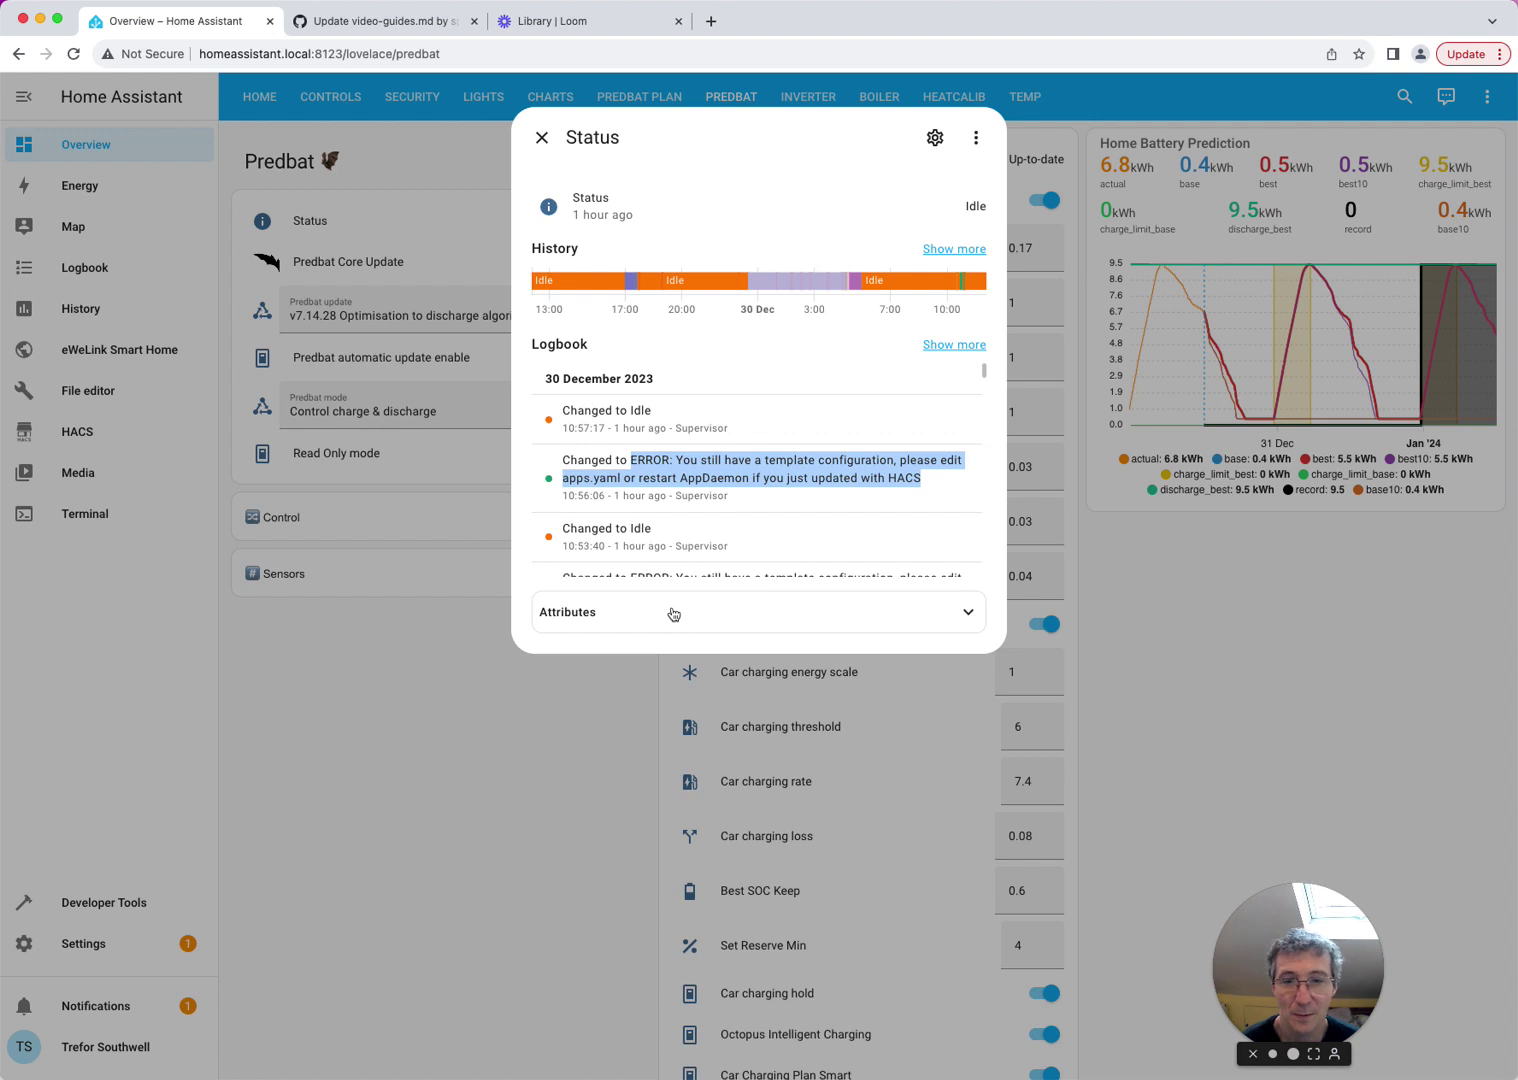
{"action": "left_click", "coordinate": [617, 611]}
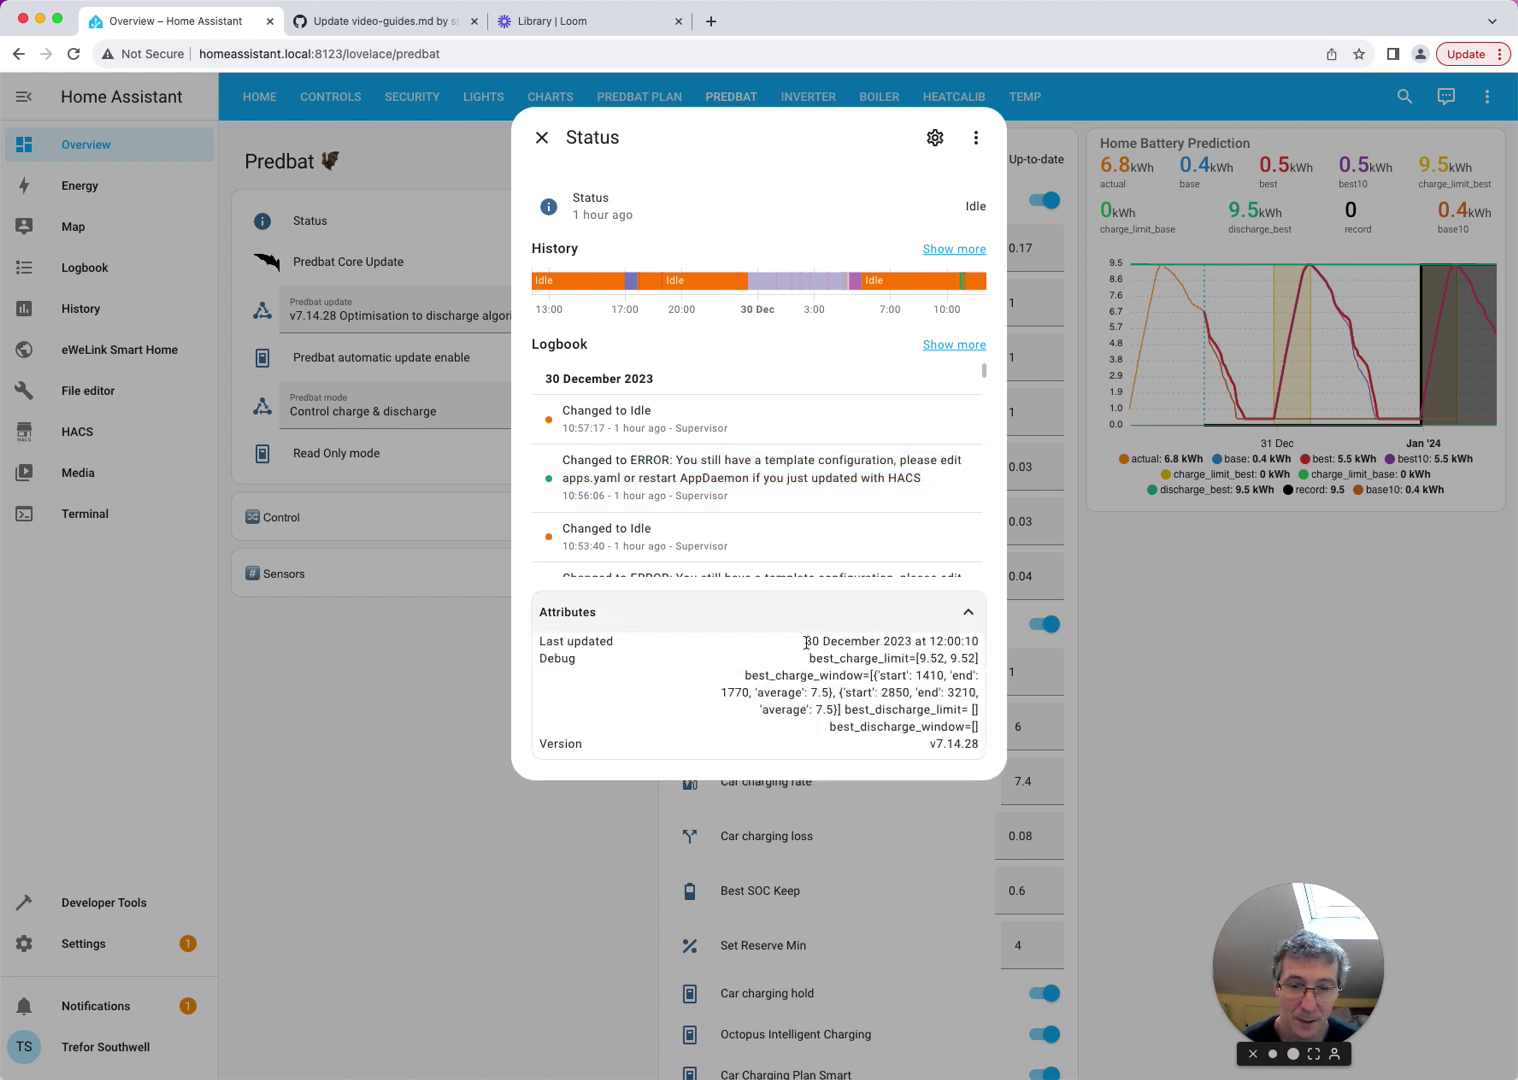
{"action": "left_click_drag", "start_coordinate": [806, 642], "coordinate": [977, 641]}
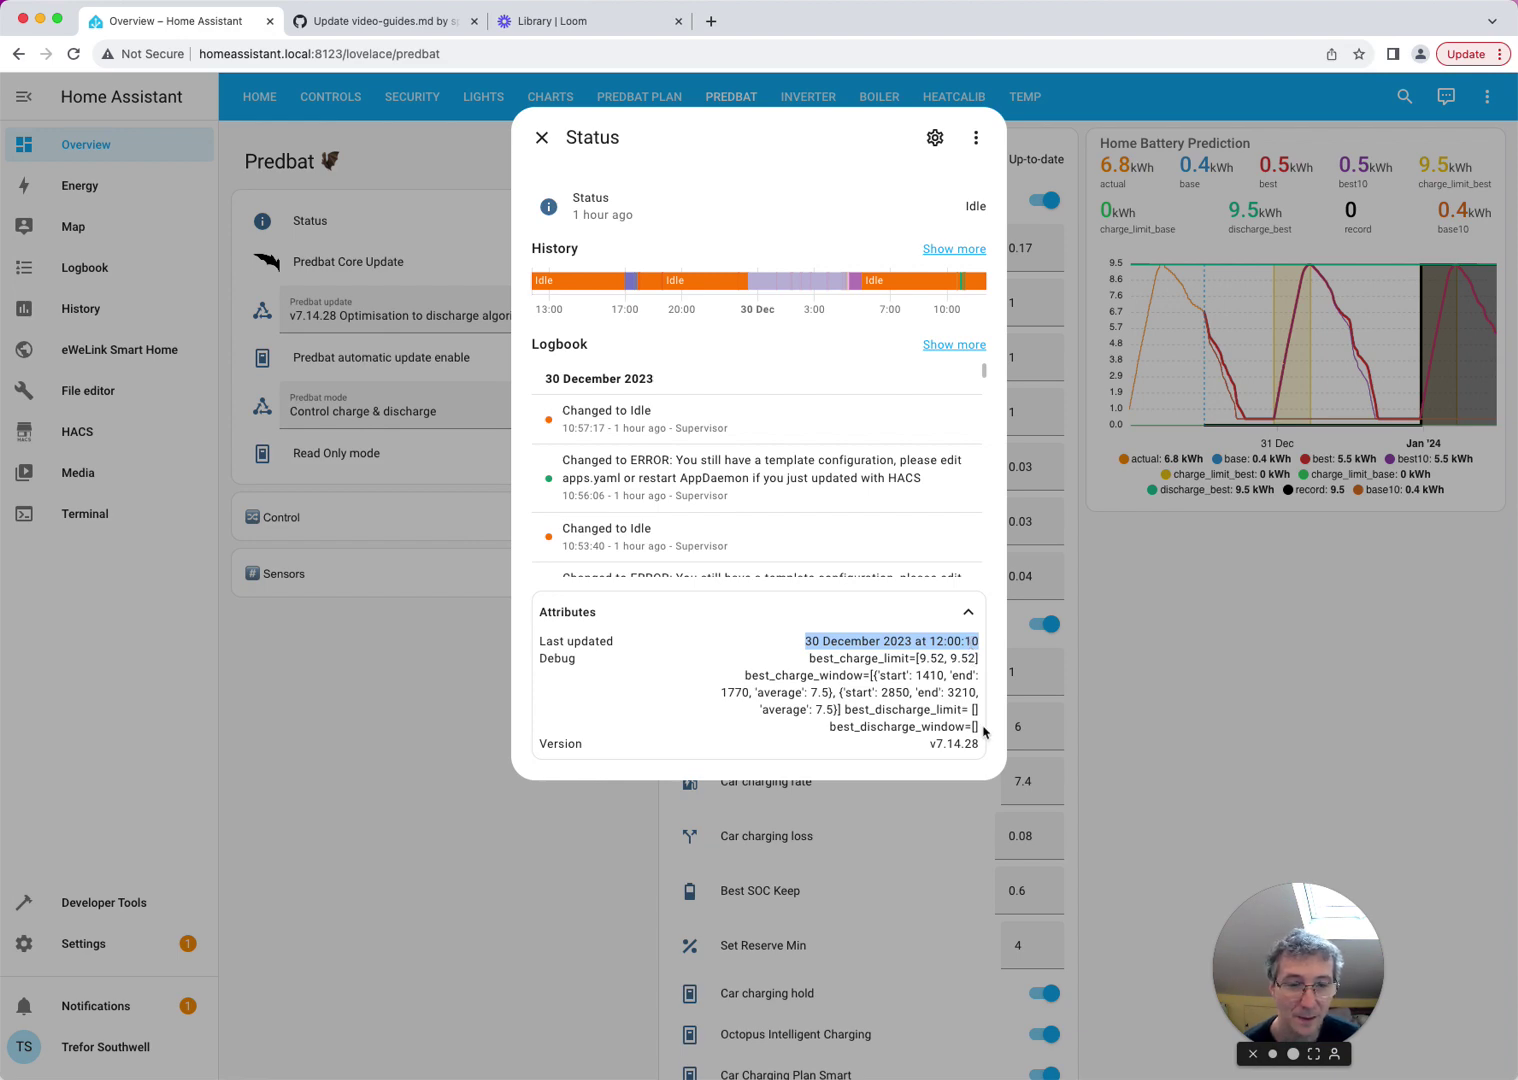
{"action": "left_click", "coordinate": [982, 750]}
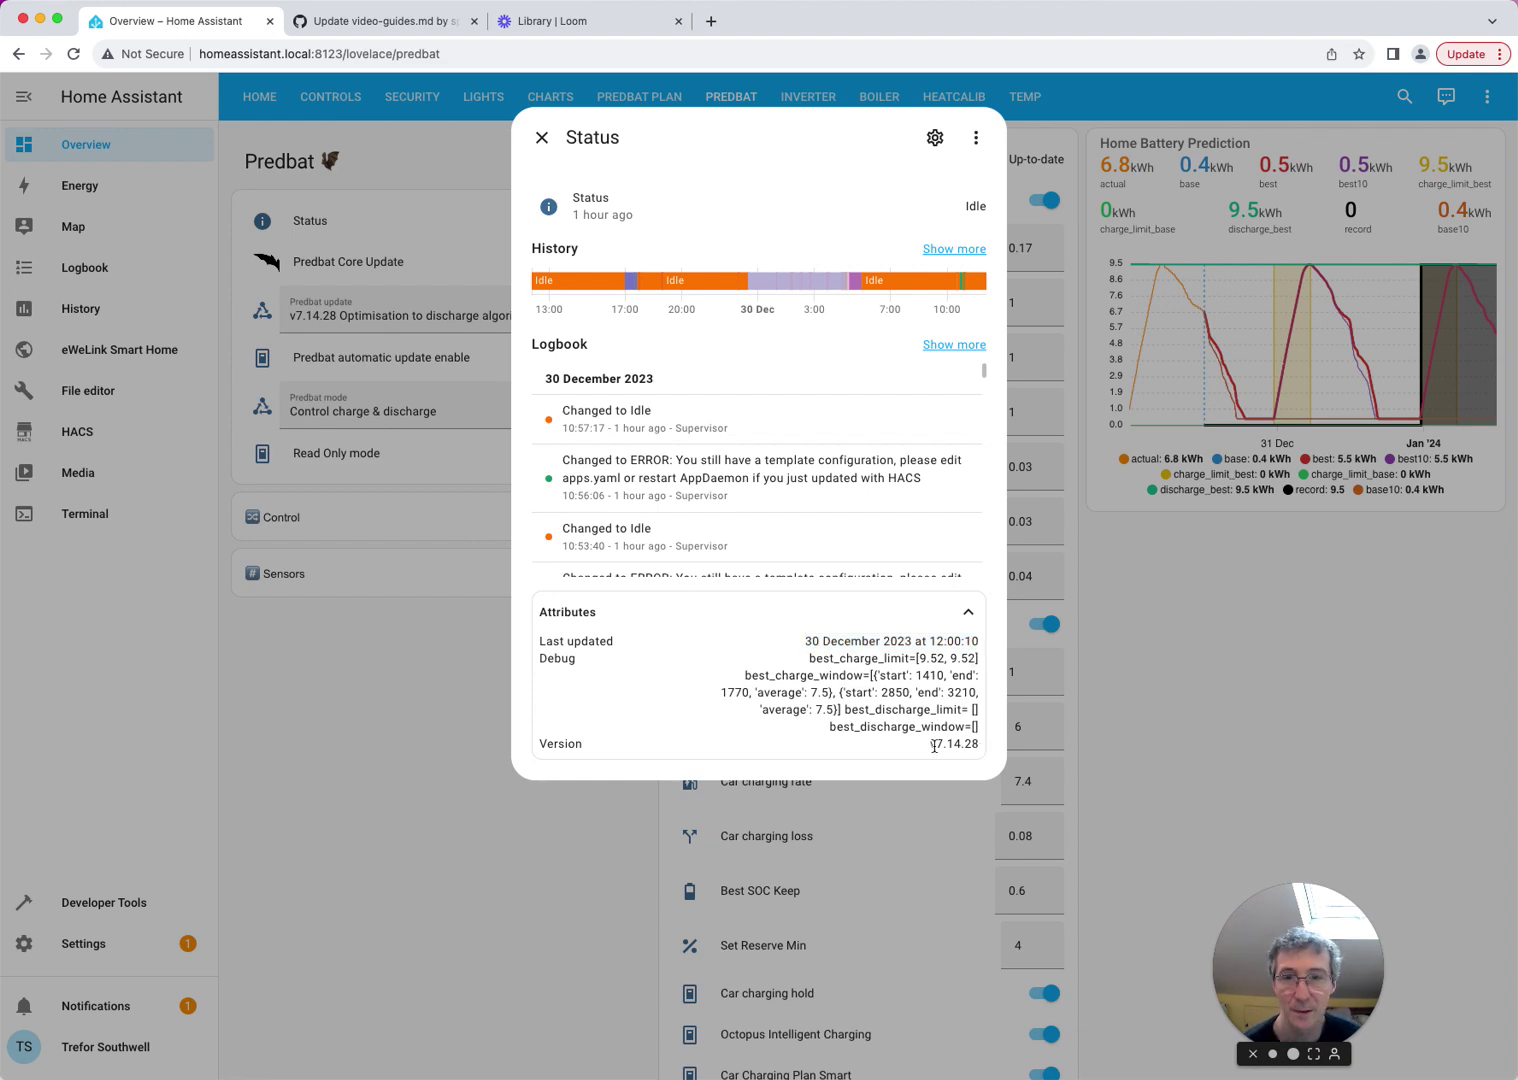
{"action": "left_click", "coordinate": [541, 137]}
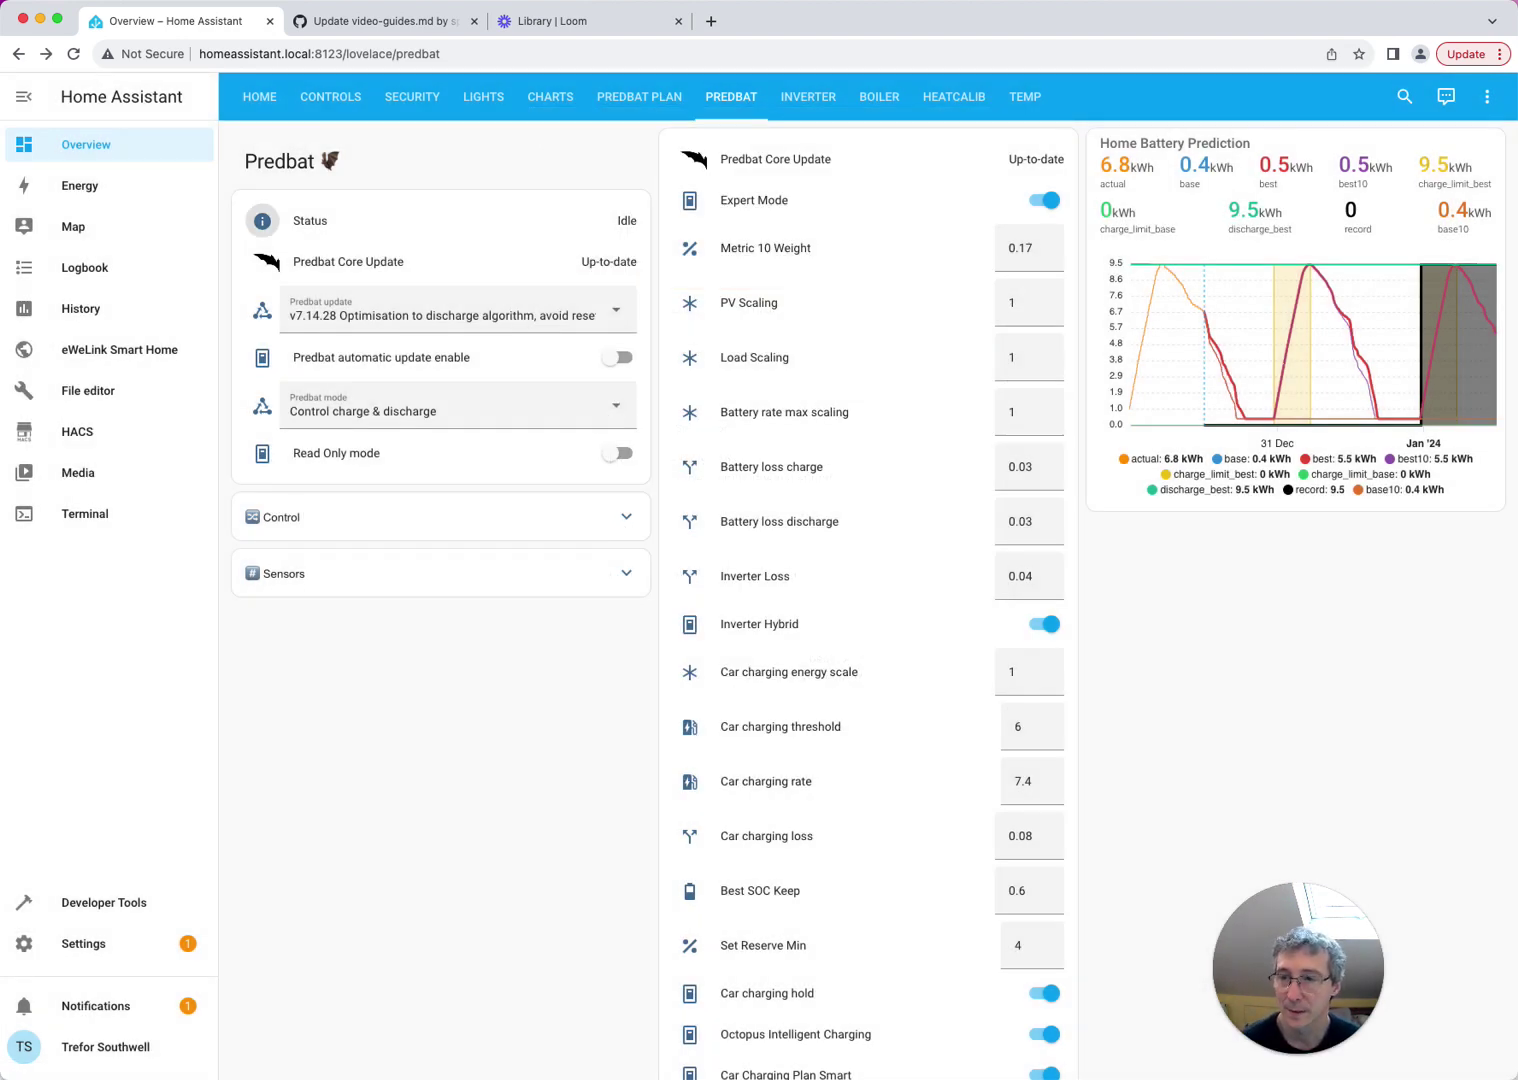